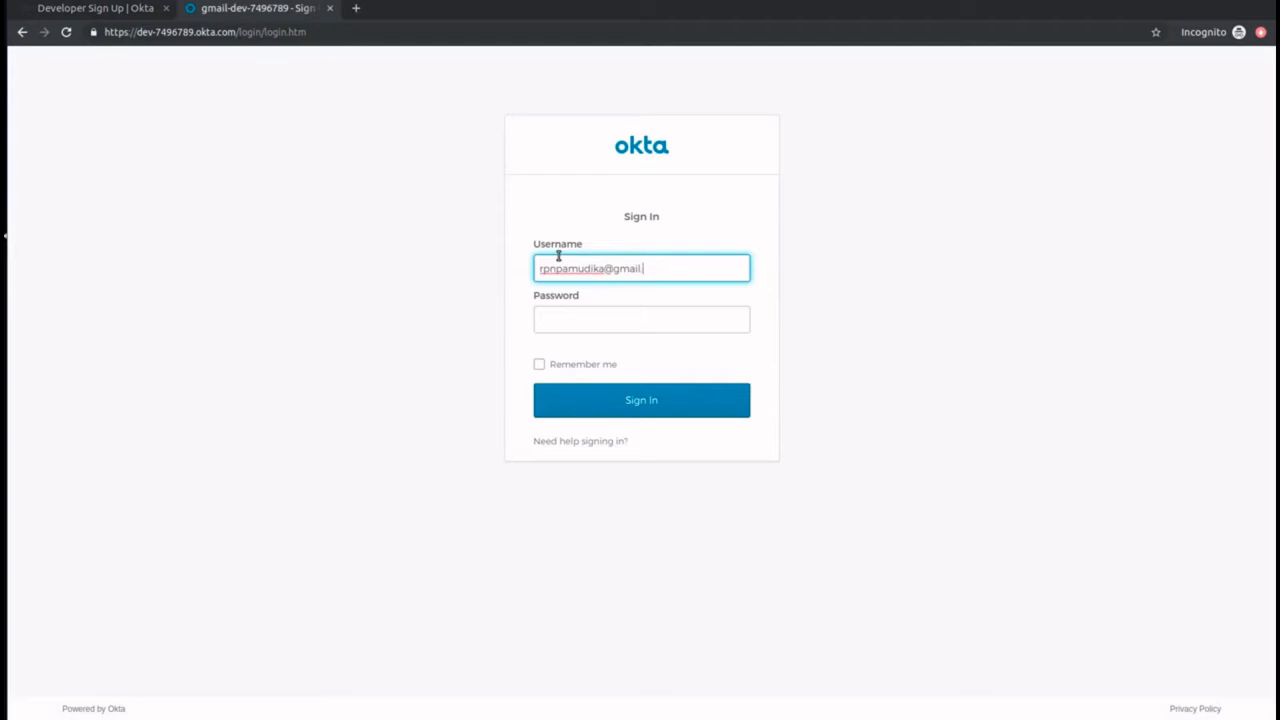
Step: Enter the account password to sign in to the Okta developer console and open the dashboard
{"action": "left_click", "coordinate": [573, 312]}
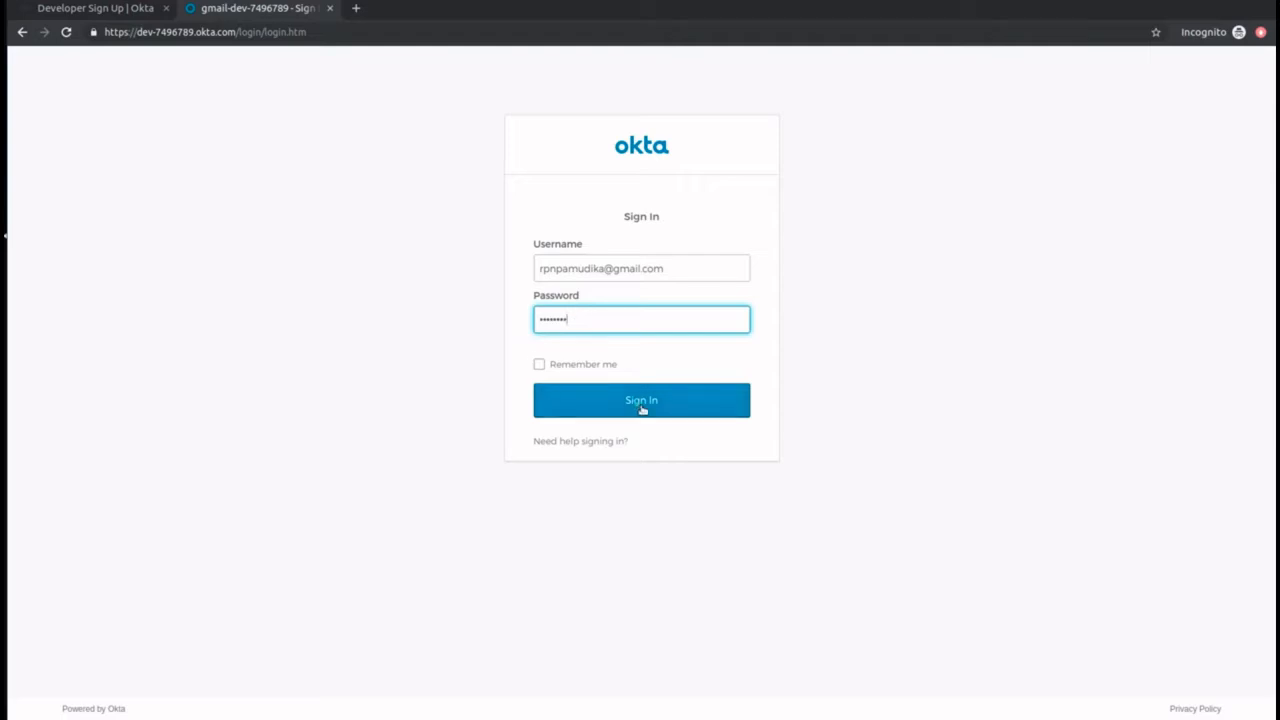
{"action": "left_click", "coordinate": [642, 409]}
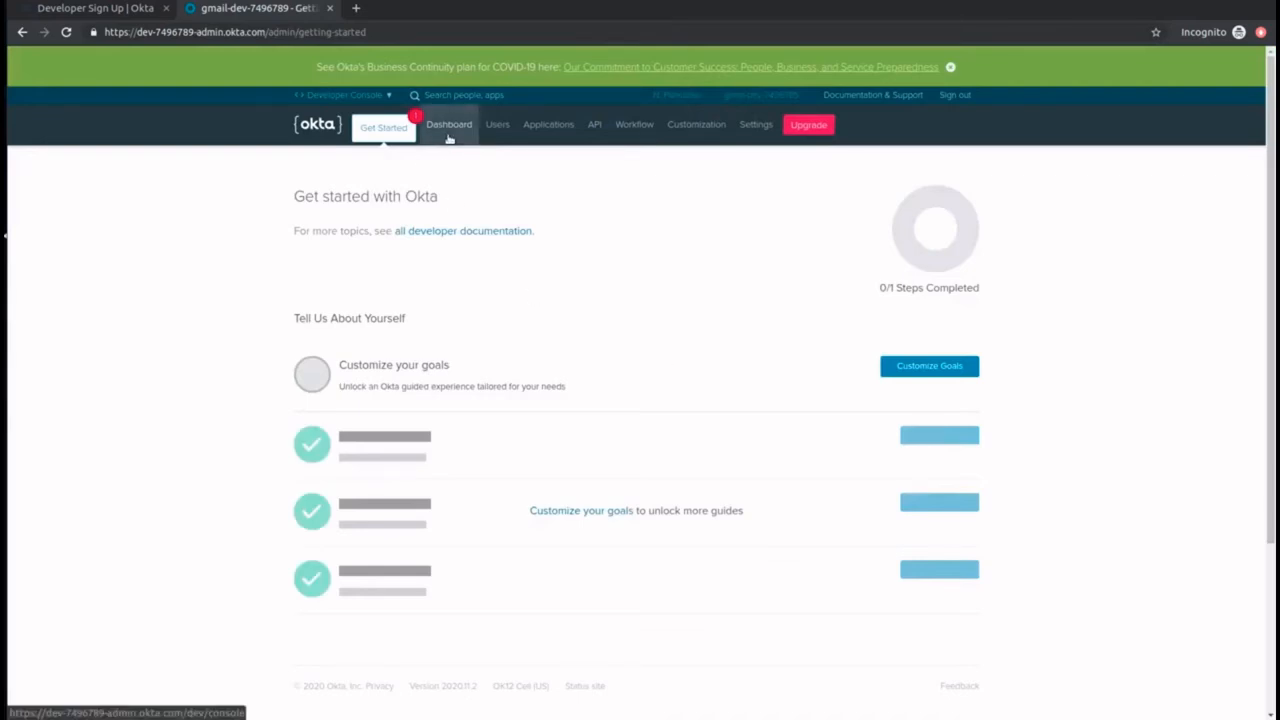
{"action": "left_click", "coordinate": [452, 126]}
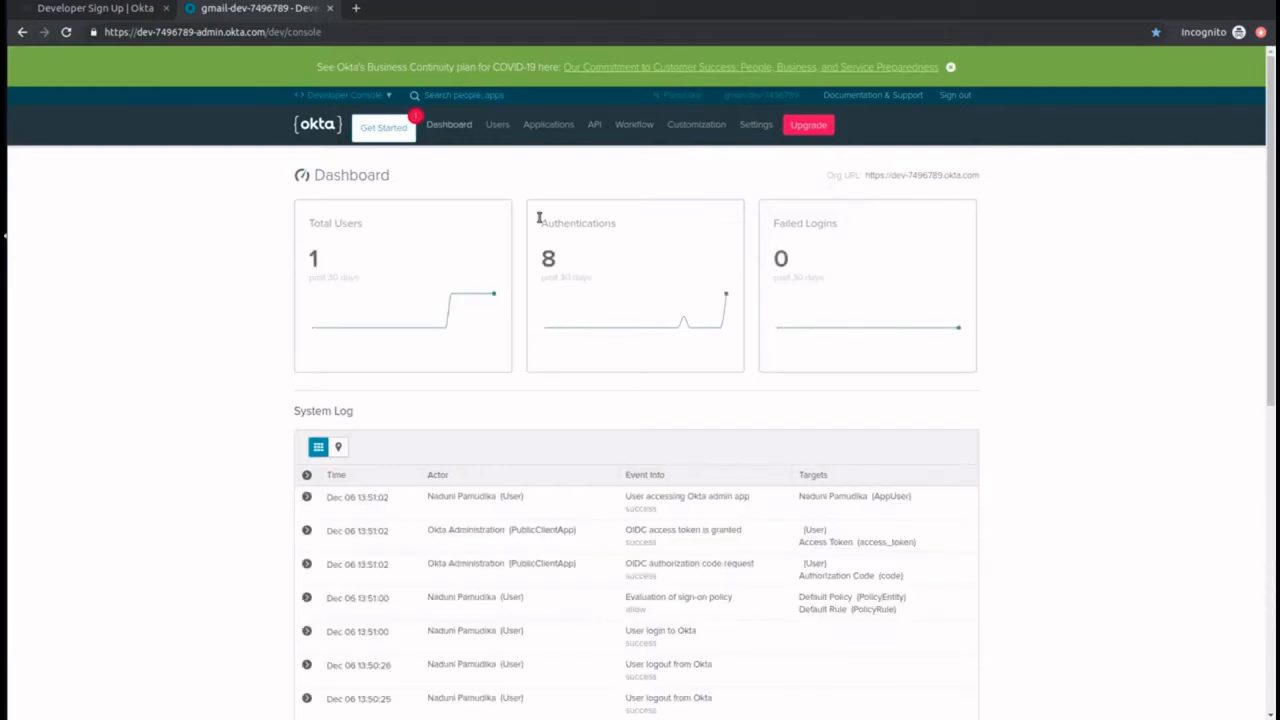
Step: Add a scope named default with description default_scope to the default authorization server, set as a default scope, and open the server's access policies
{"action": "mouse_move", "coordinate": [594, 124]}
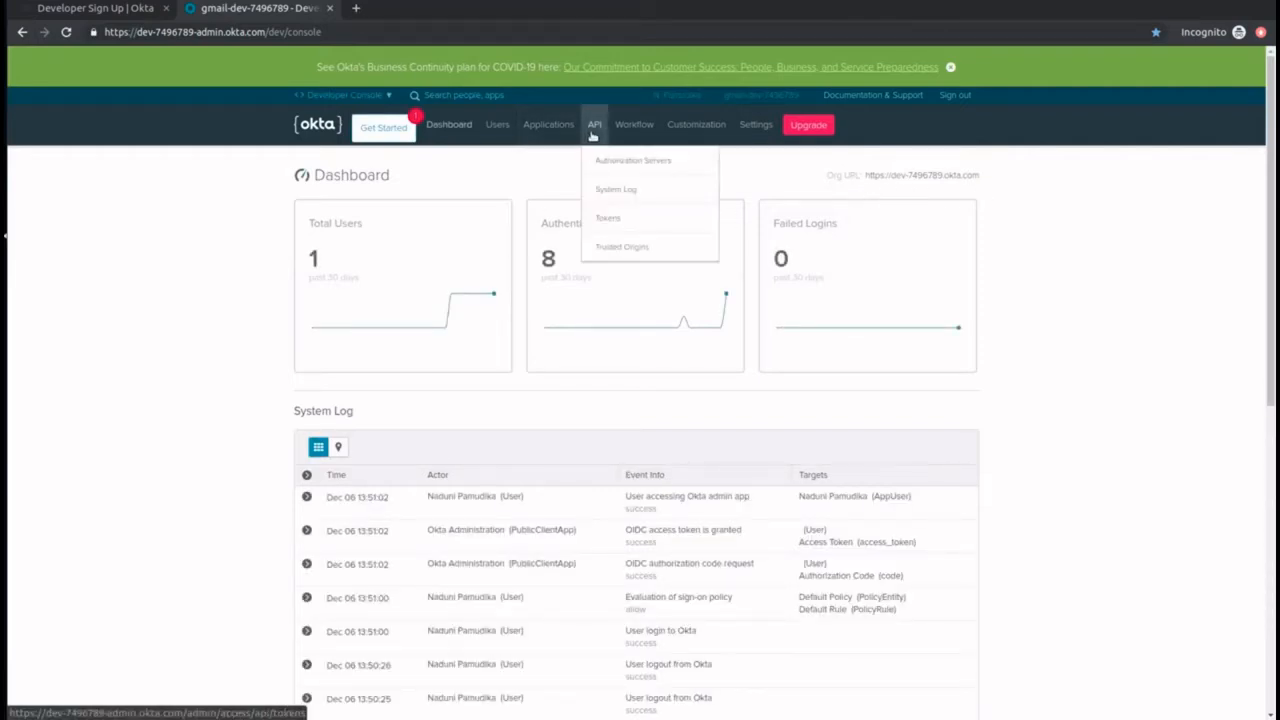
{"action": "left_click", "coordinate": [600, 165]}
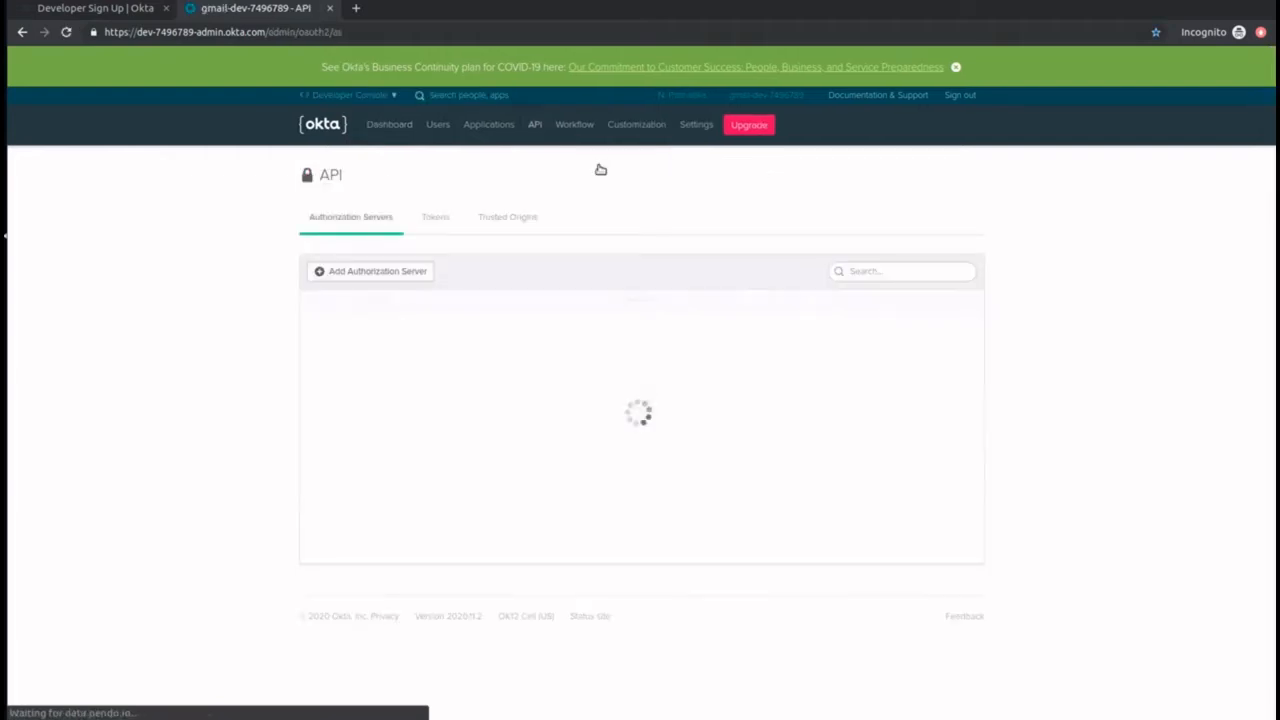
{"action": "left_click", "coordinate": [318, 333]}
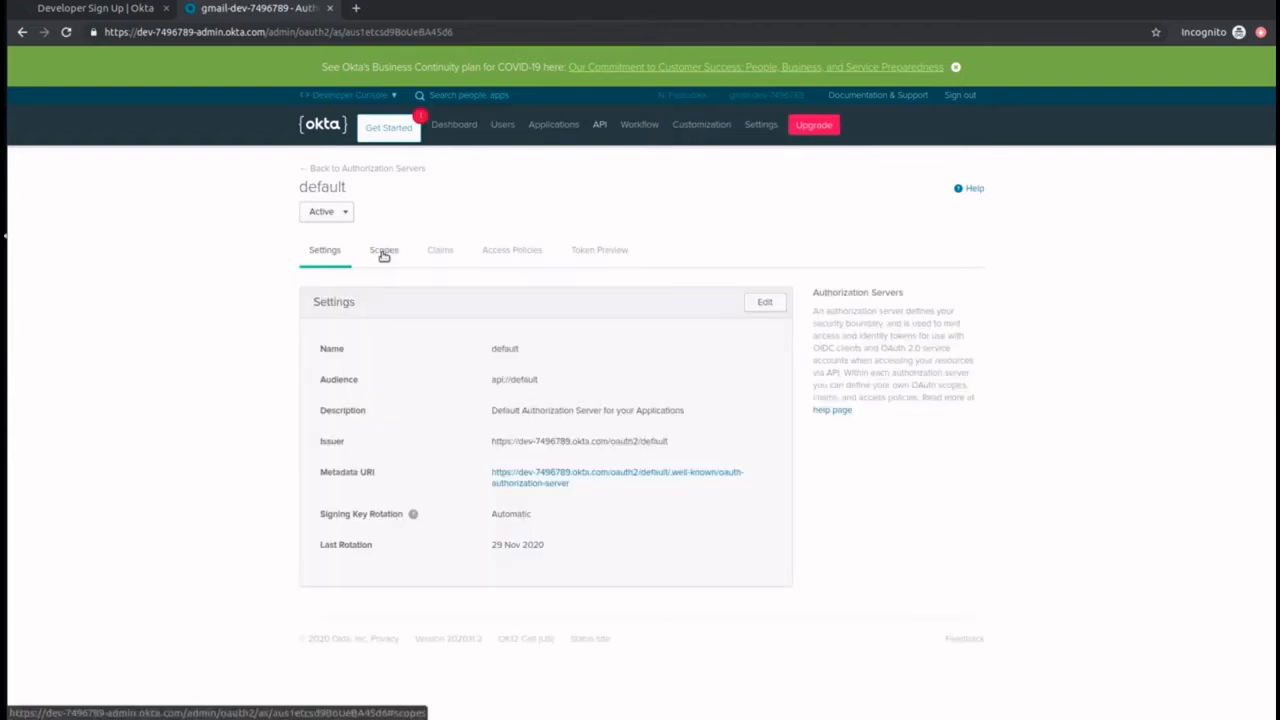
{"action": "left_click", "coordinate": [383, 252]}
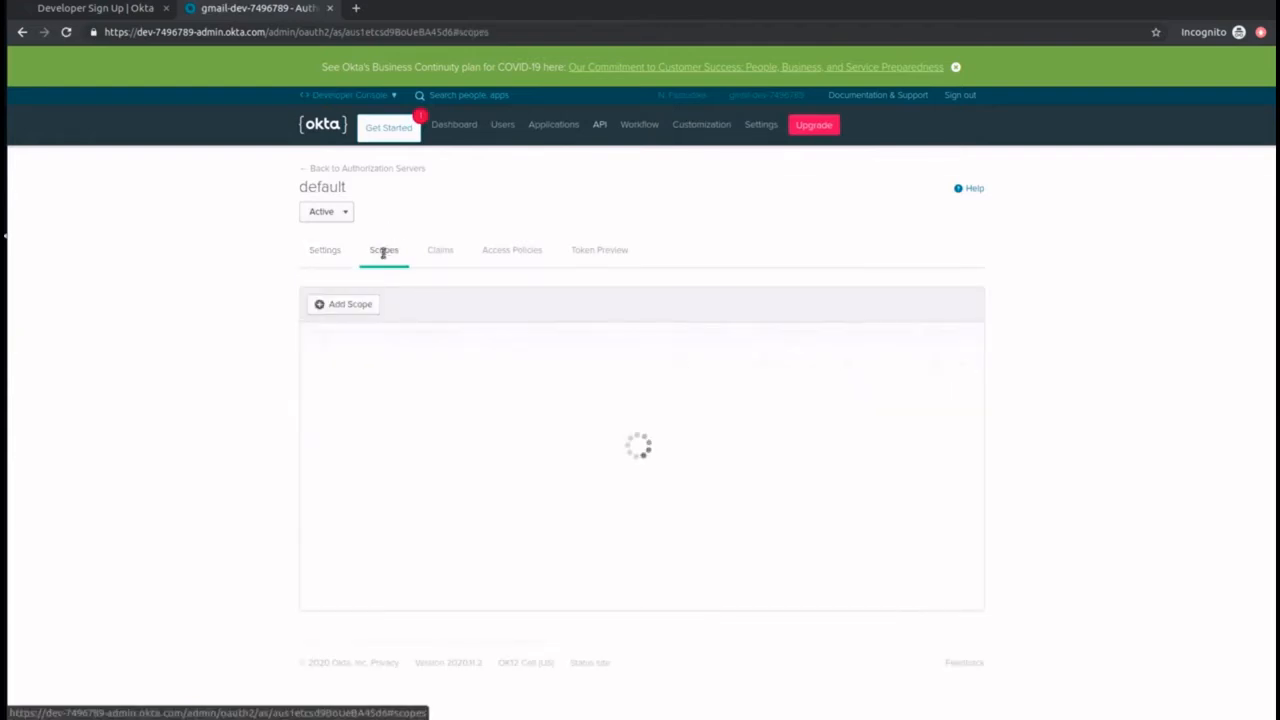
{"action": "left_click", "coordinate": [350, 305]}
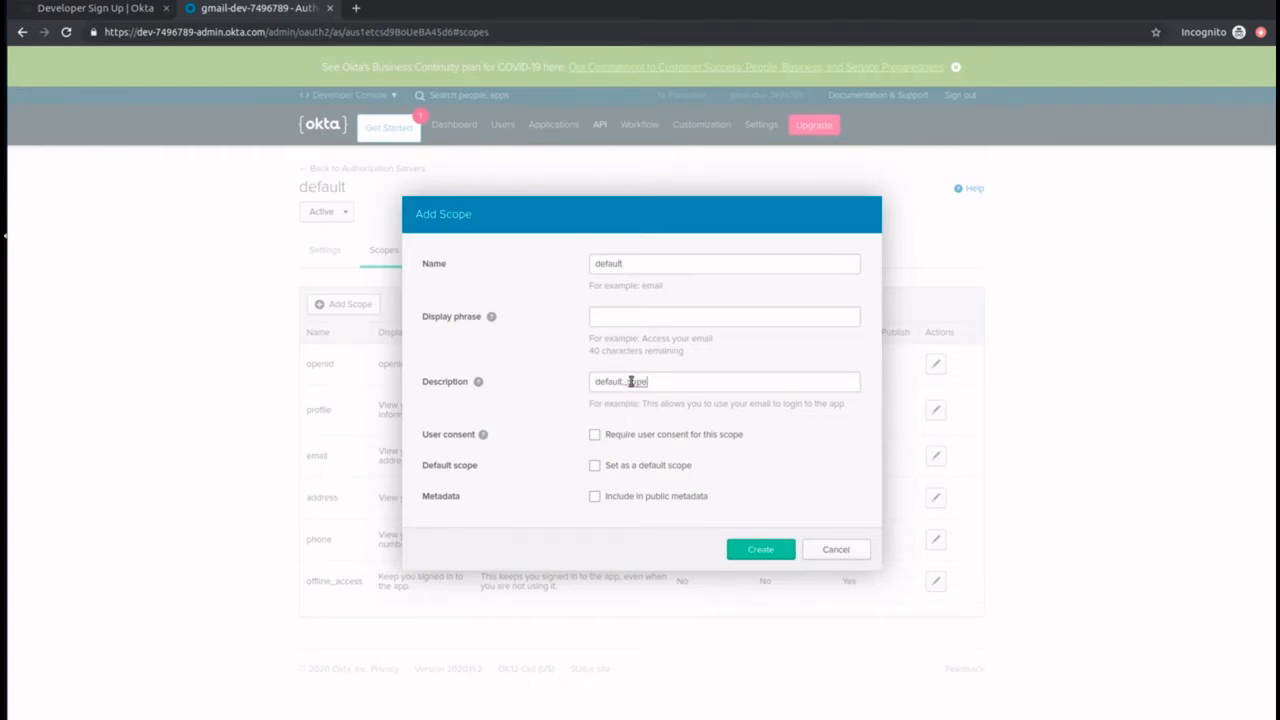
{"action": "left_click", "coordinate": [596, 465]}
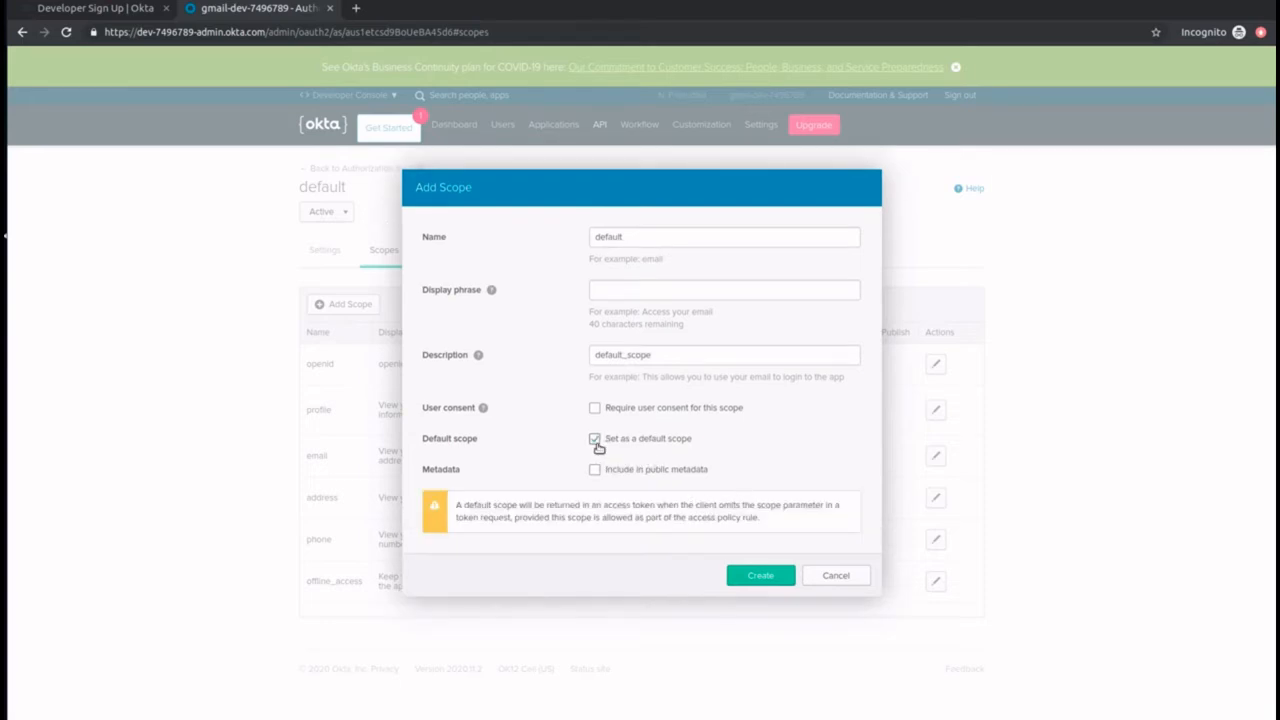
{"action": "left_click", "coordinate": [760, 576]}
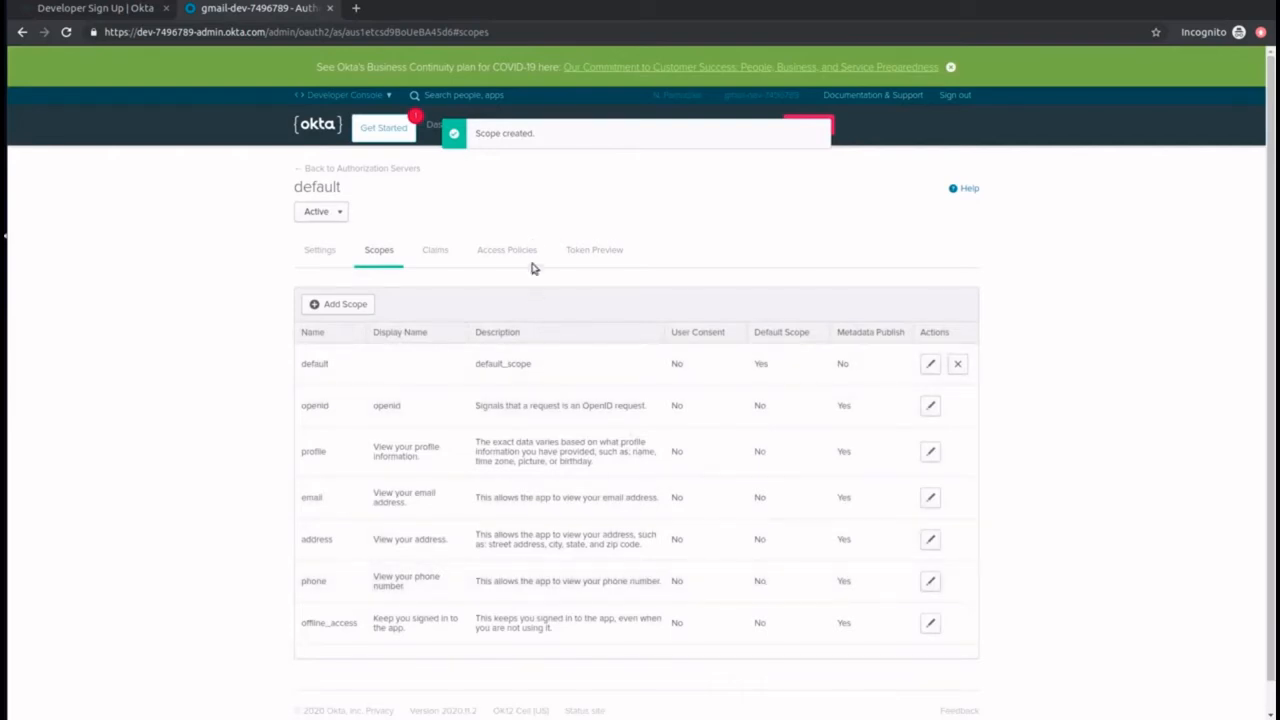
{"action": "left_click", "coordinate": [528, 249]}
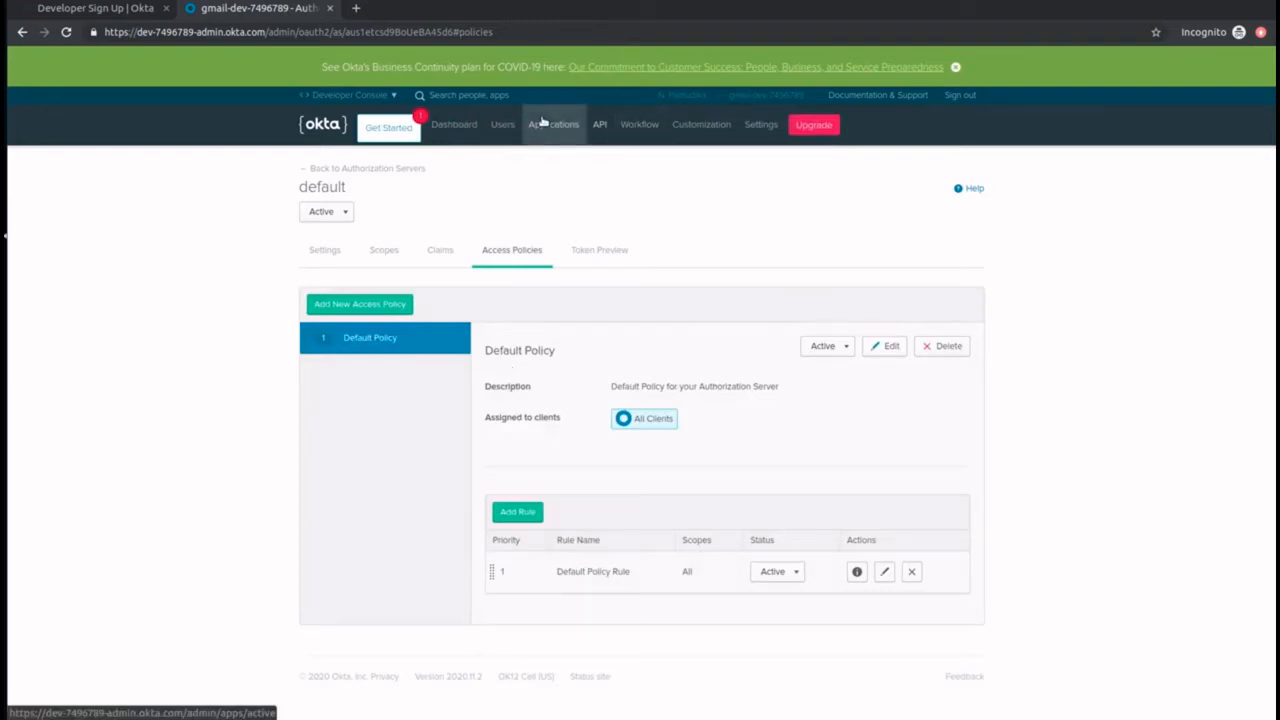
Step: Create an API token named apim_token and copy its value
{"action": "mouse_move", "coordinate": [605, 125]}
{"action": "left_click", "coordinate": [613, 225]}
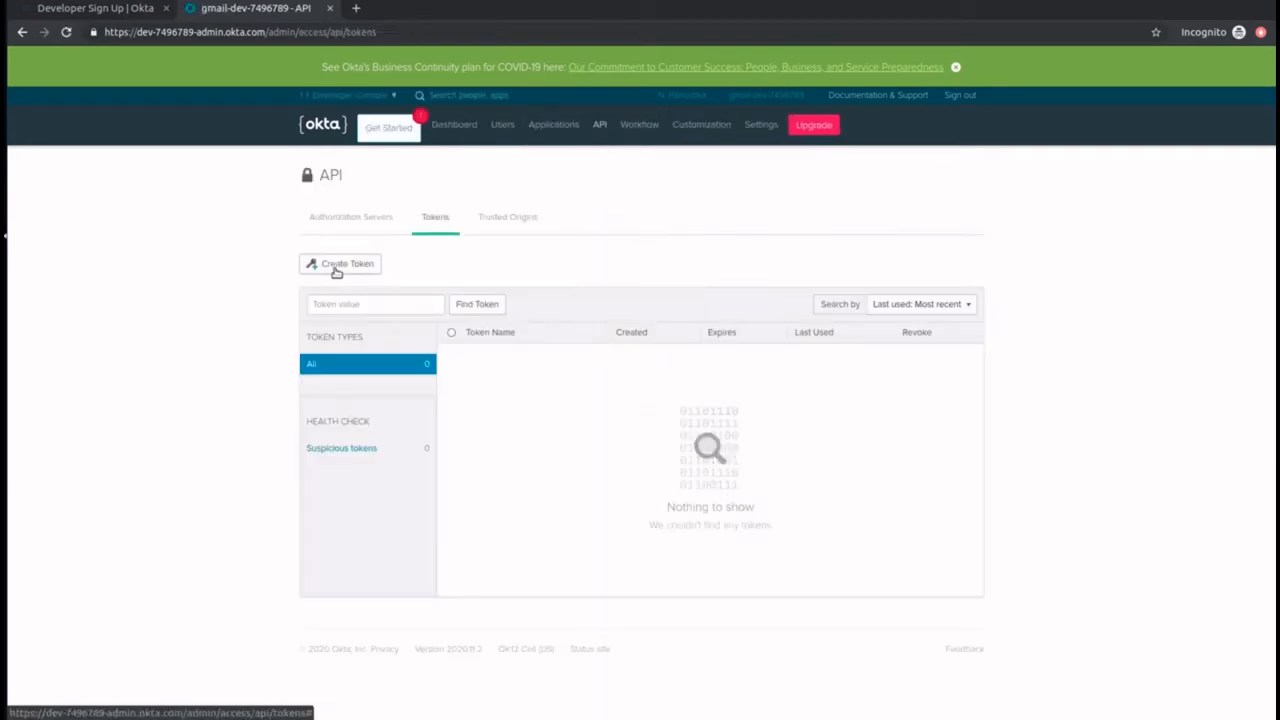
{"action": "left_click", "coordinate": [335, 270]}
{"action": "type", "text": "apim_token"}
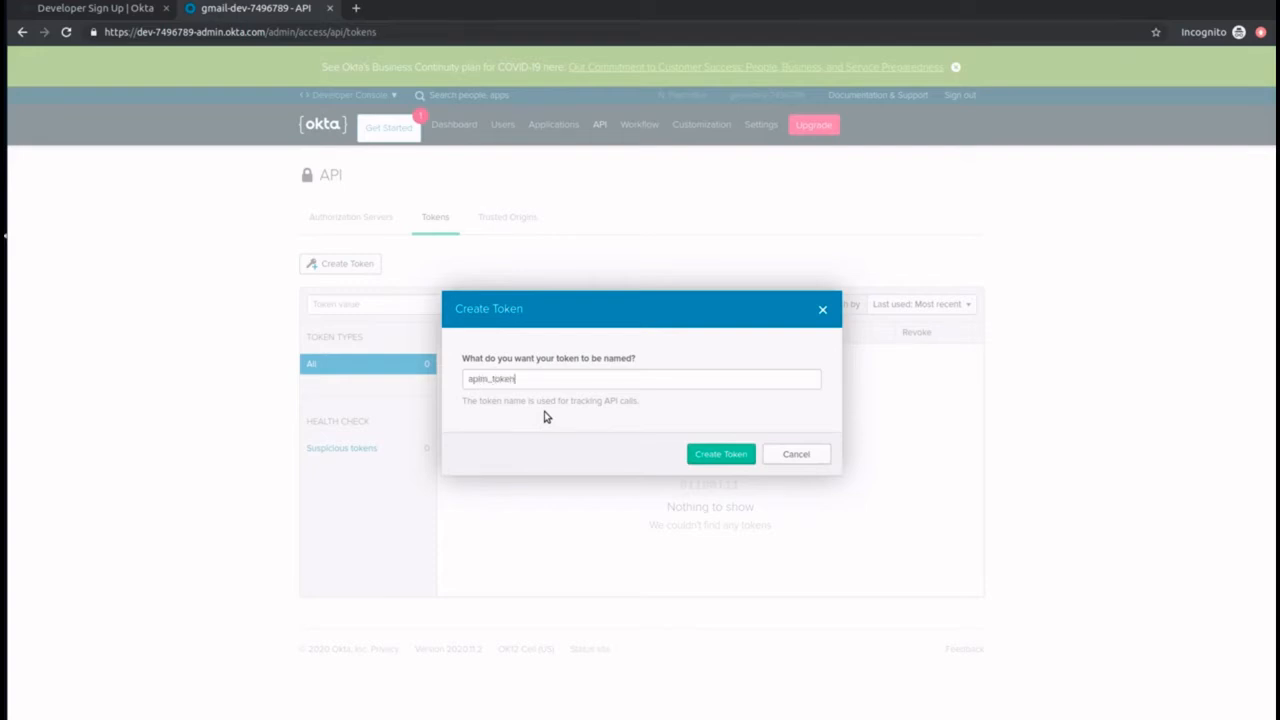
{"action": "left_click", "coordinate": [705, 459]}
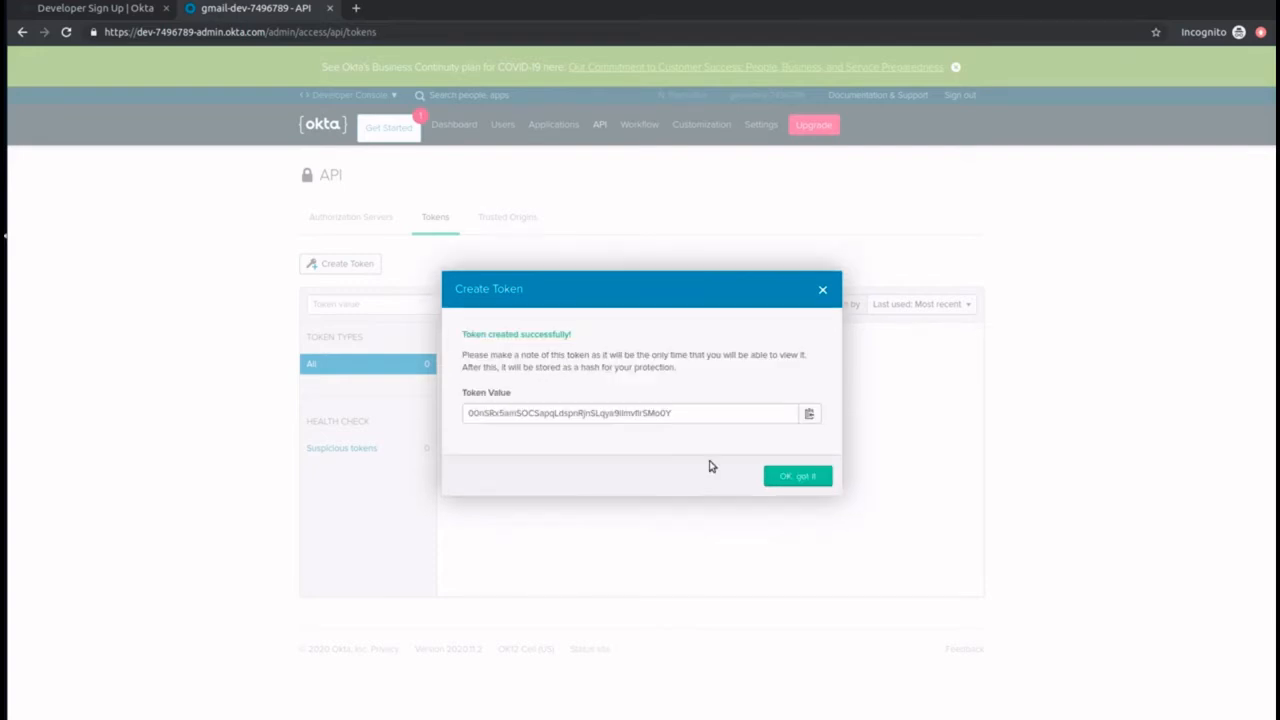
{"action": "left_click", "coordinate": [809, 414]}
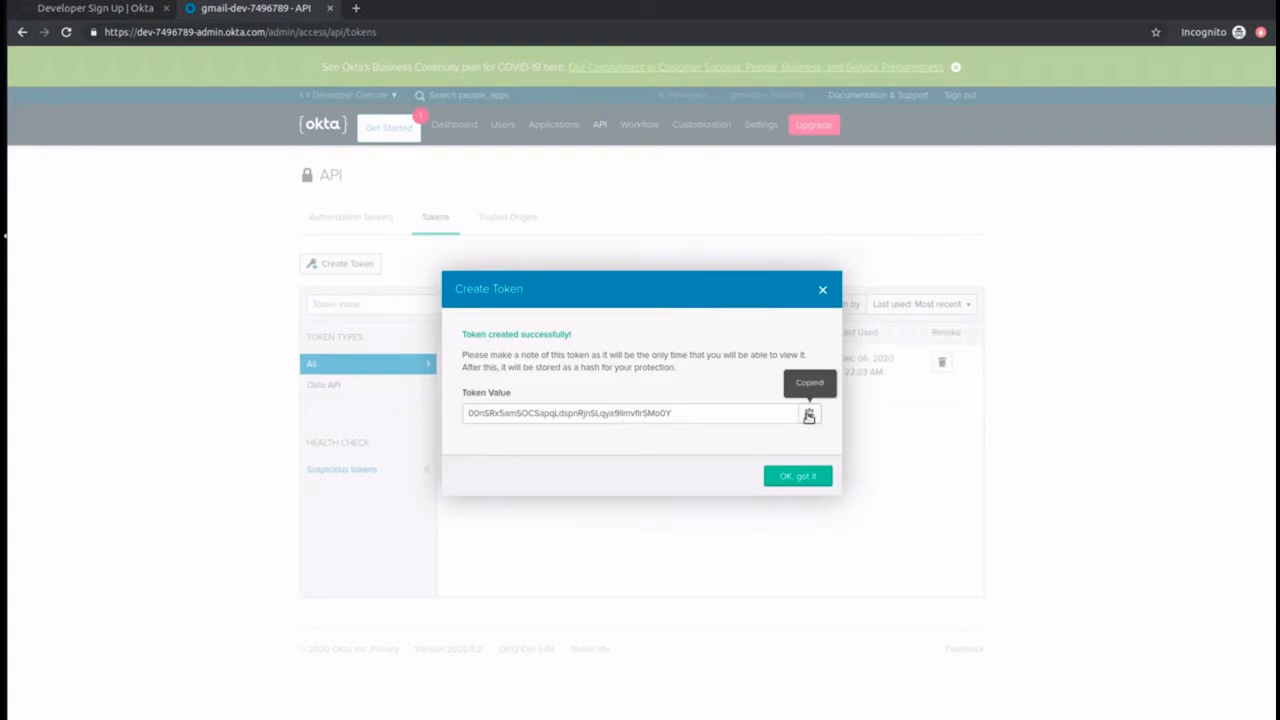
{"action": "left_click", "coordinate": [807, 476]}
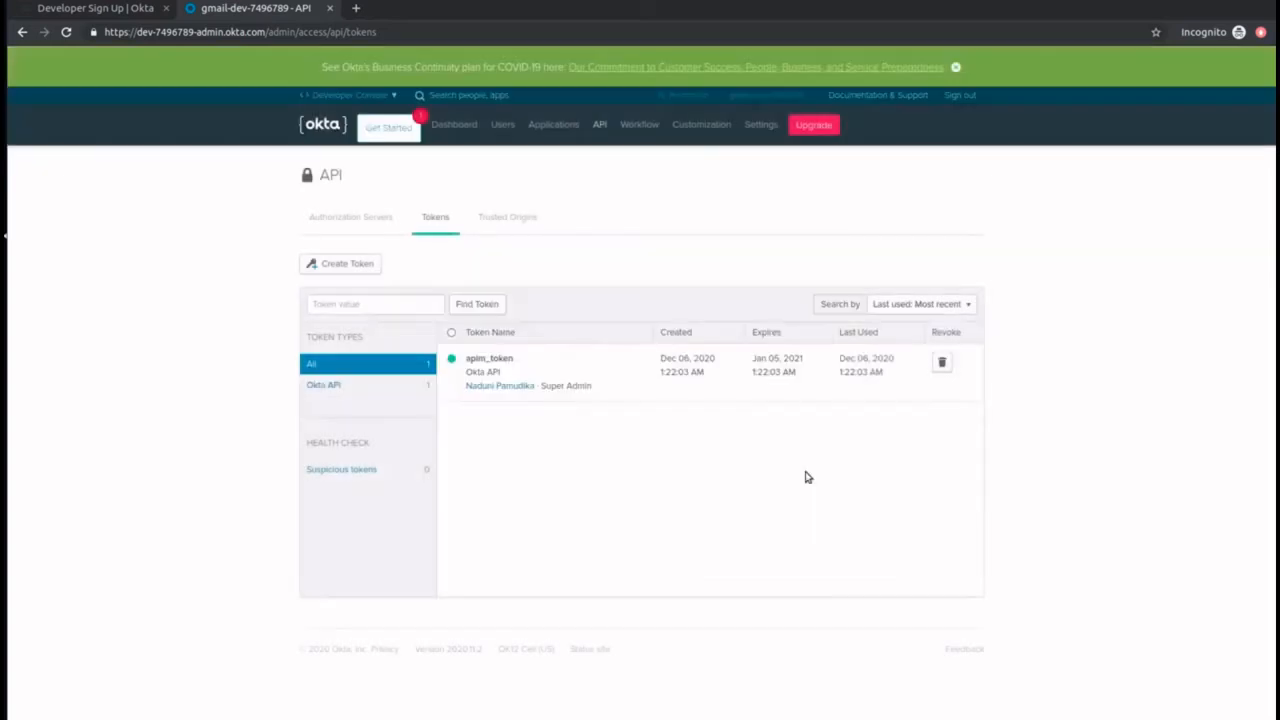
Step: Create a Web application named Okta_Test_App with the Client Credentials grant type allowed
{"action": "left_click", "coordinate": [565, 127]}
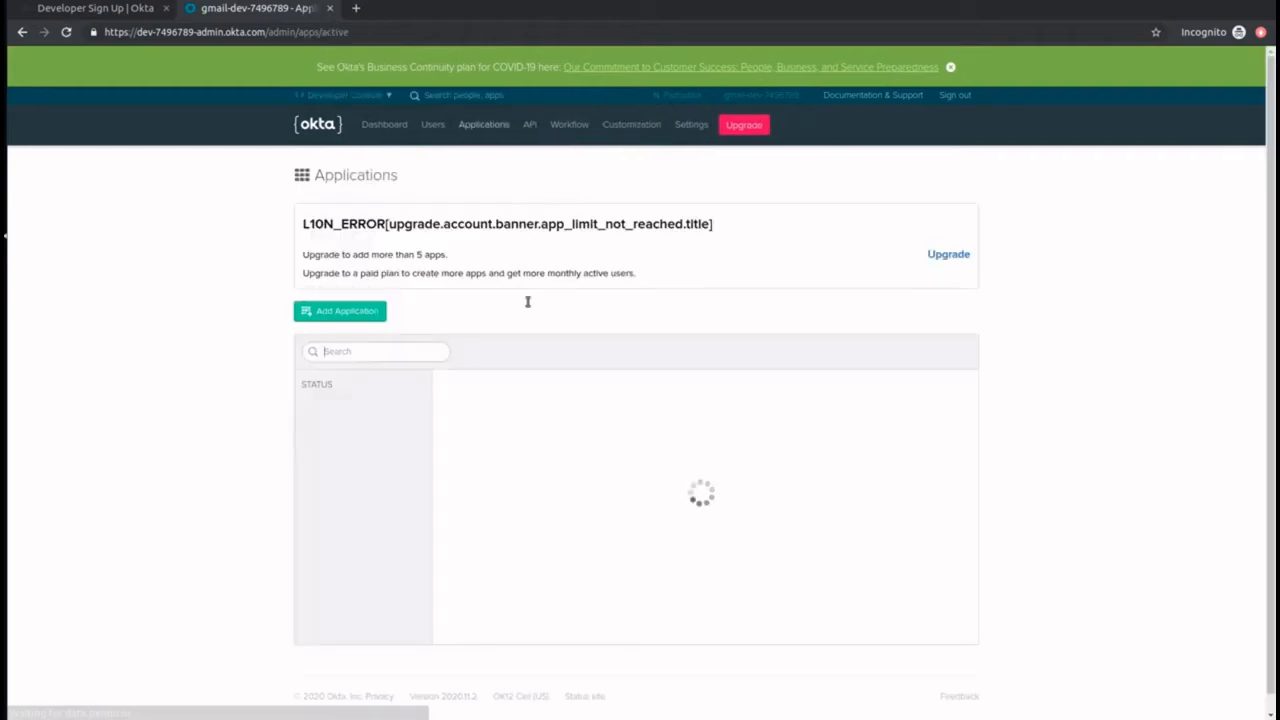
{"action": "left_click", "coordinate": [333, 313]}
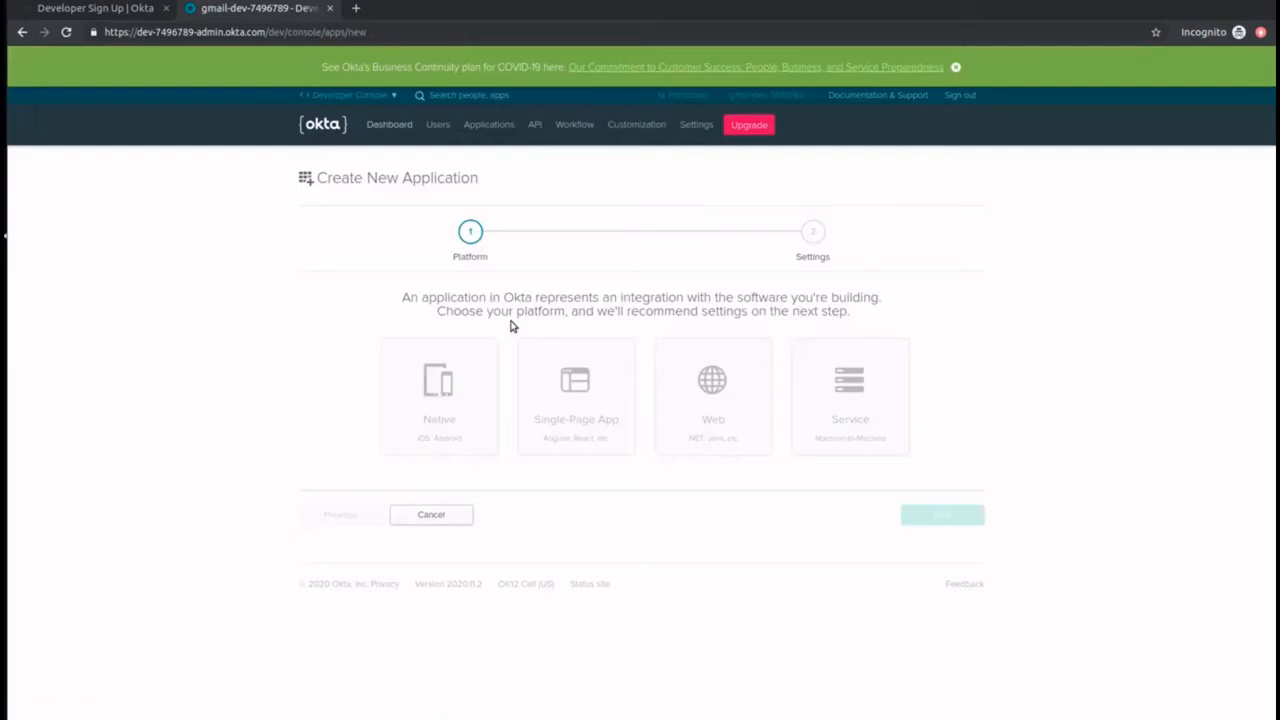
{"action": "left_click", "coordinate": [688, 424]}
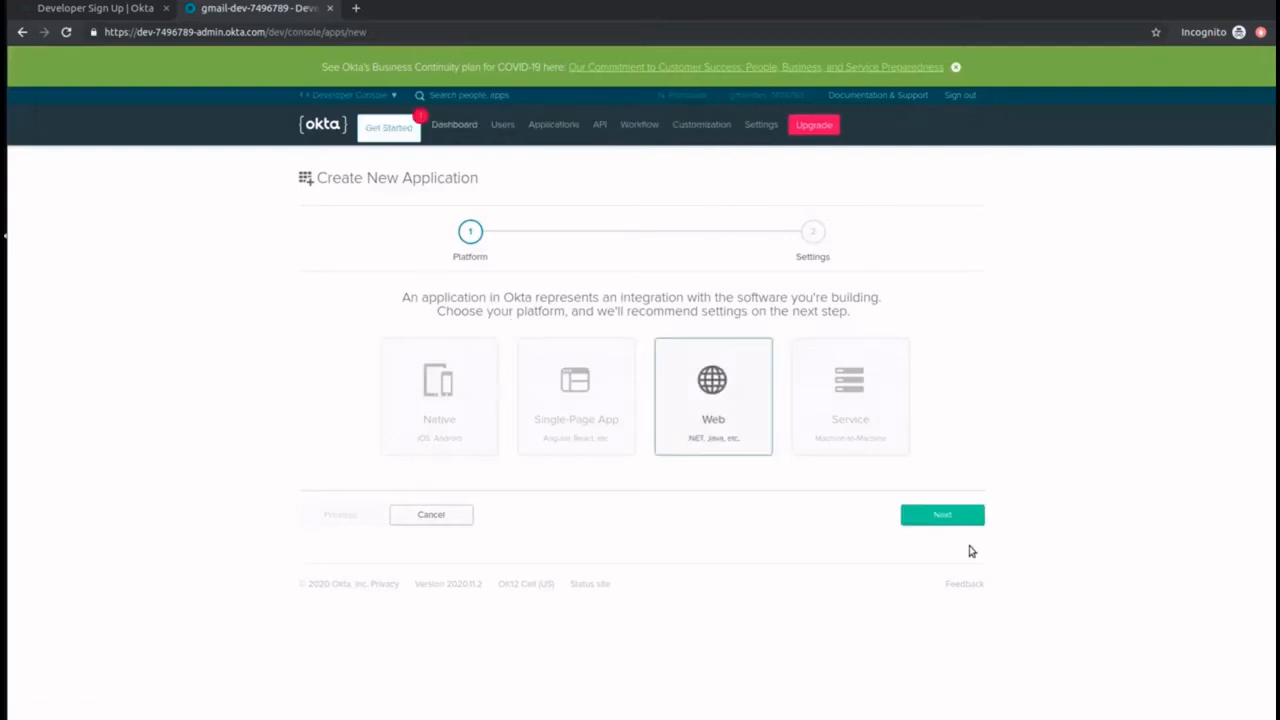
{"action": "left_click", "coordinate": [958, 516]}
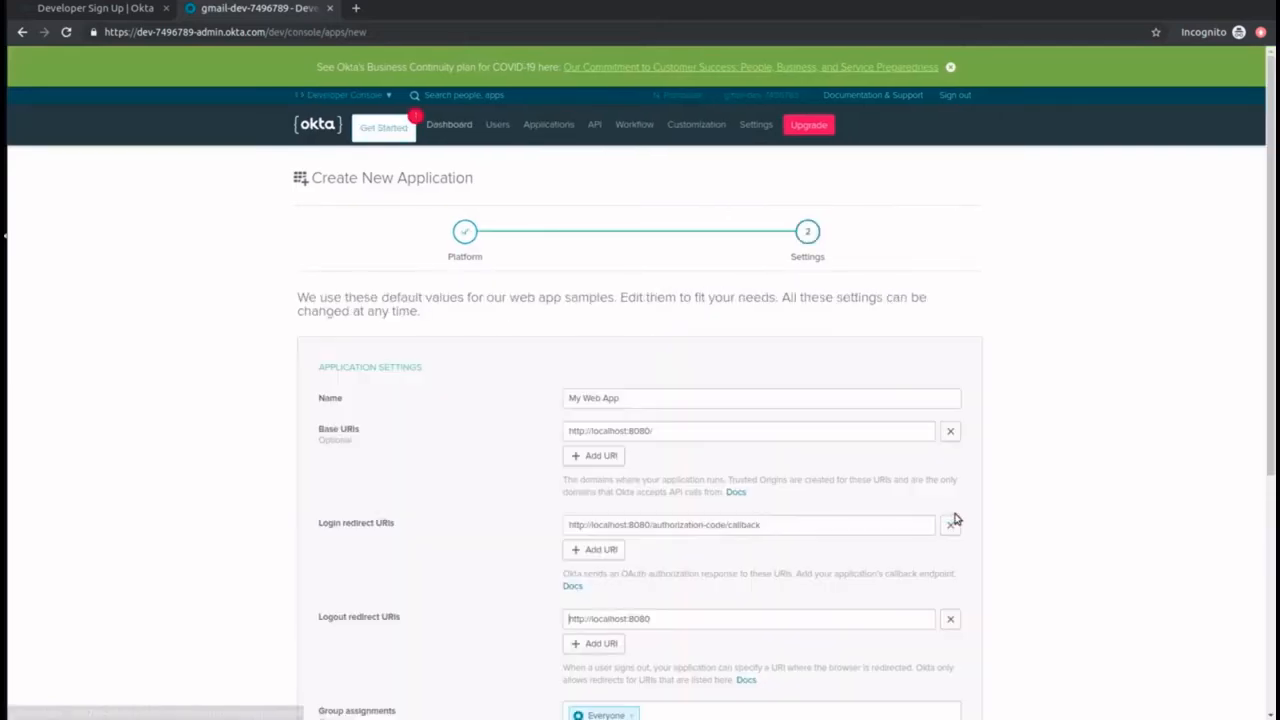
{"action": "left_click", "coordinate": [599, 400]}
{"action": "key", "text": "BackSpace"}
{"action": "key", "text": "BackSpace"}
{"action": "key", "text": "BackSpace"}
{"action": "key", "text": "BackSpace"}
{"action": "key", "text": "BackSpace"}
{"action": "key", "text": "BackSpace"}
{"action": "key", "text": "BackSpace"}
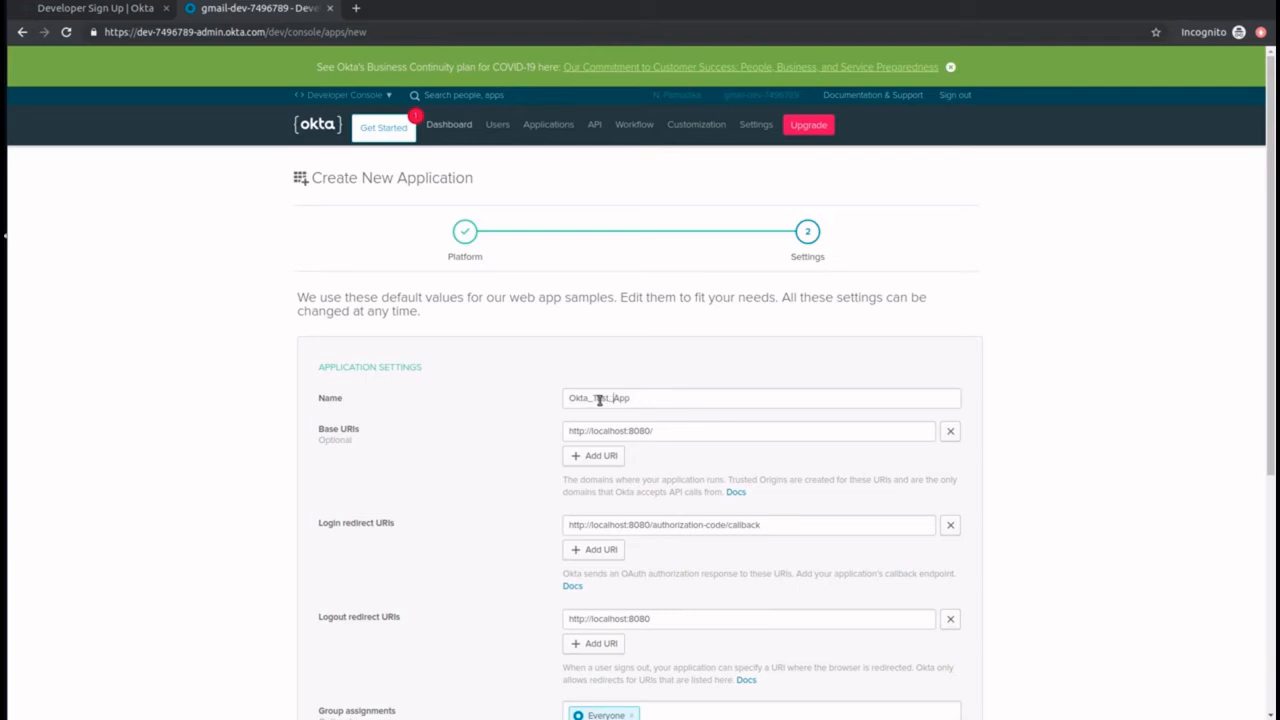
{"action": "scroll", "coordinate": [712, 527], "scroll_direction": "down", "scroll_amount": 4}
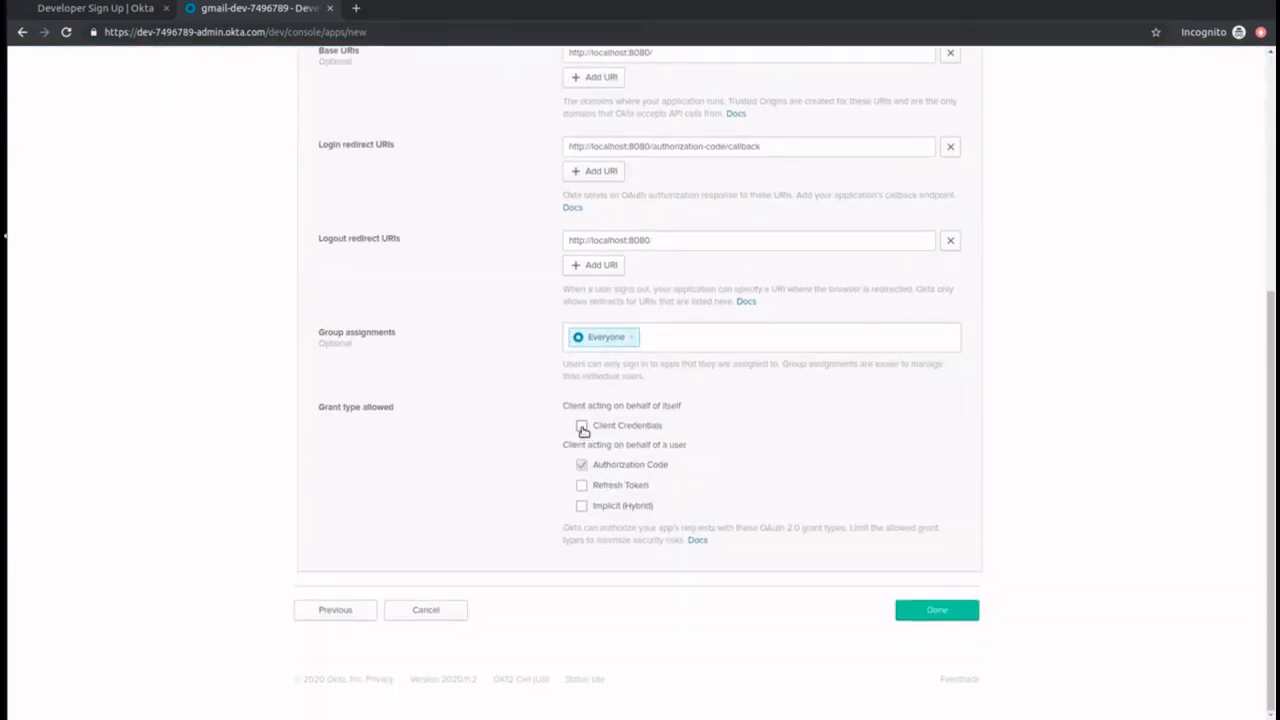
{"action": "left_click", "coordinate": [582, 426]}
{"action": "left_click", "coordinate": [919, 615]}
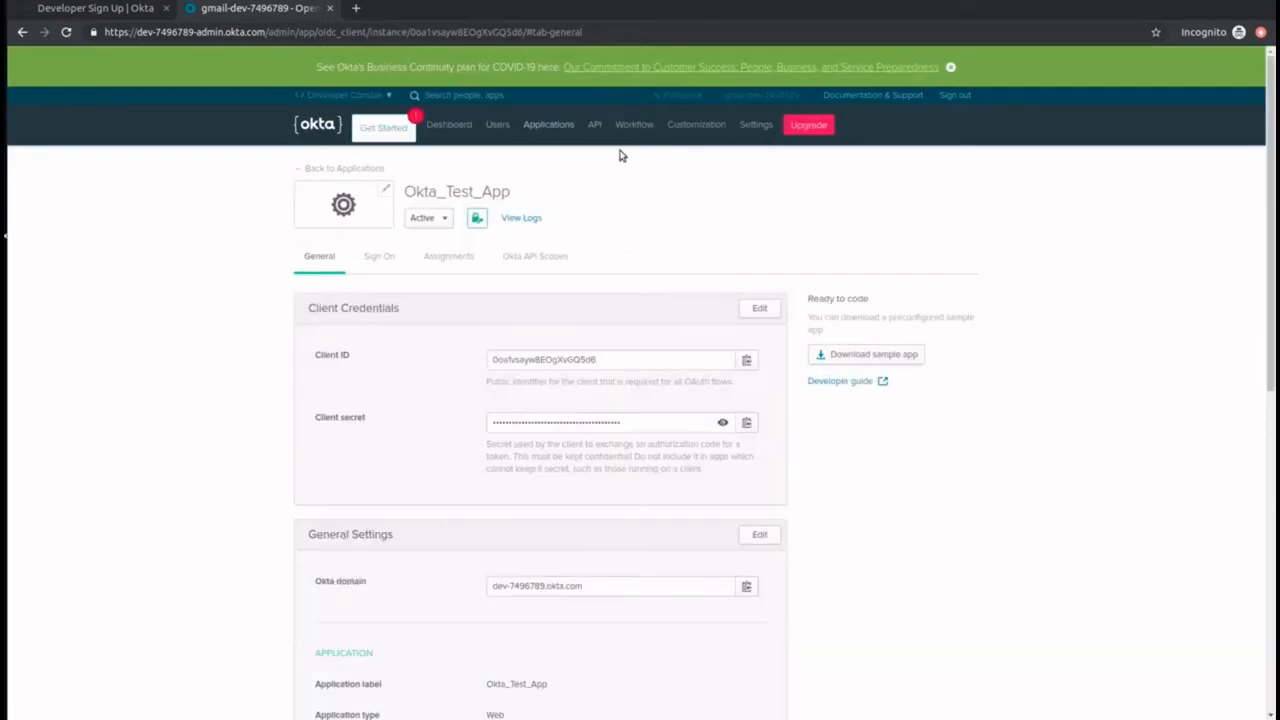
Step: Open the default authorization server's settings from the list of API authorization servers
{"action": "mouse_move", "coordinate": [592, 122]}
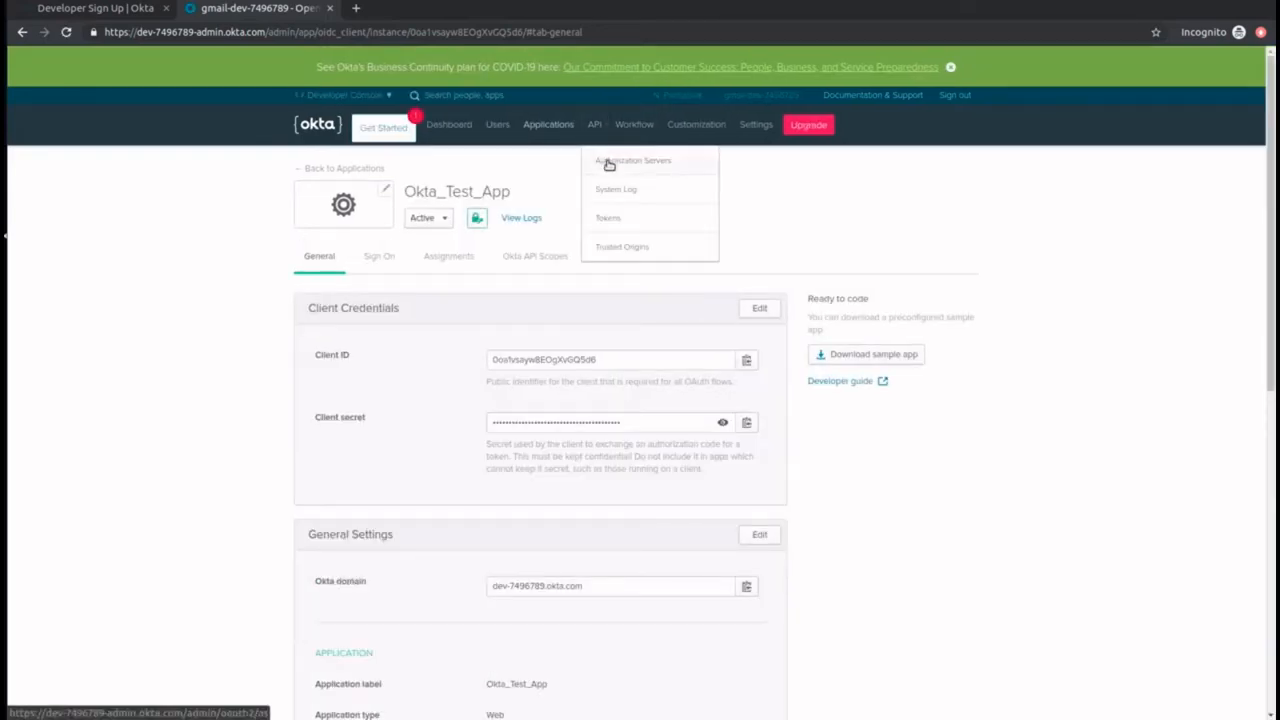
{"action": "left_click", "coordinate": [609, 162]}
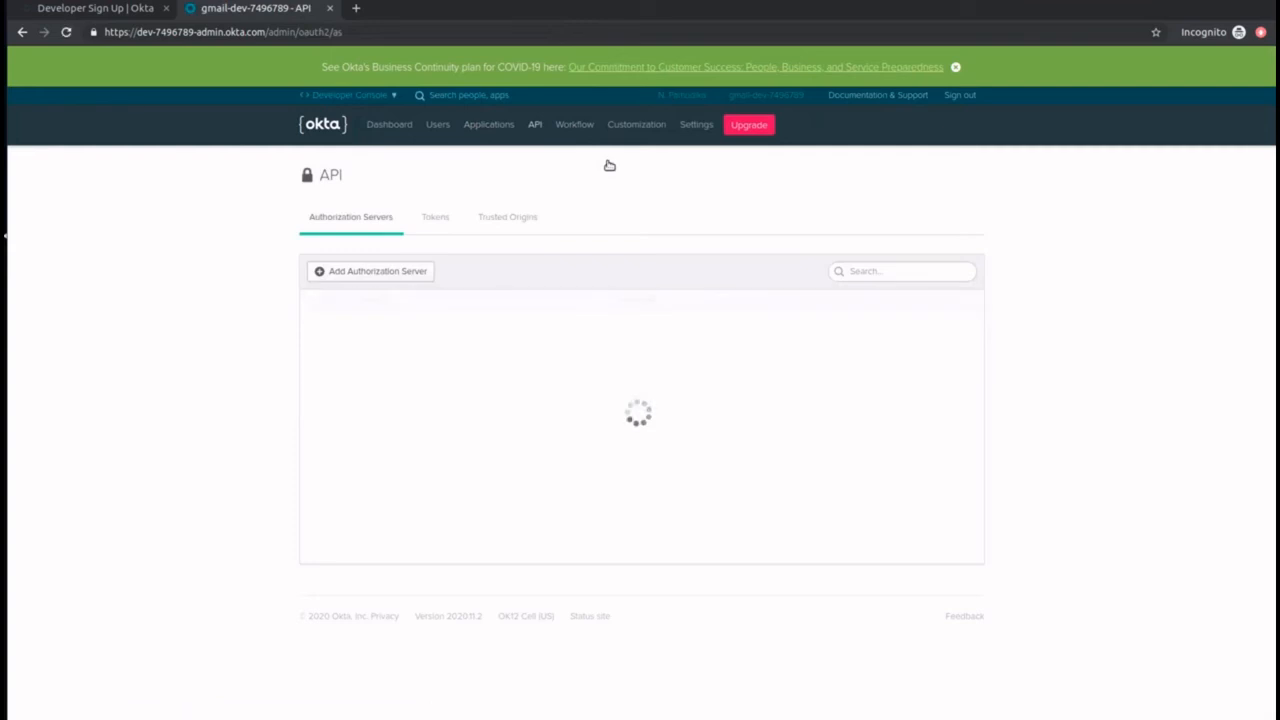
{"action": "left_click", "coordinate": [318, 331]}
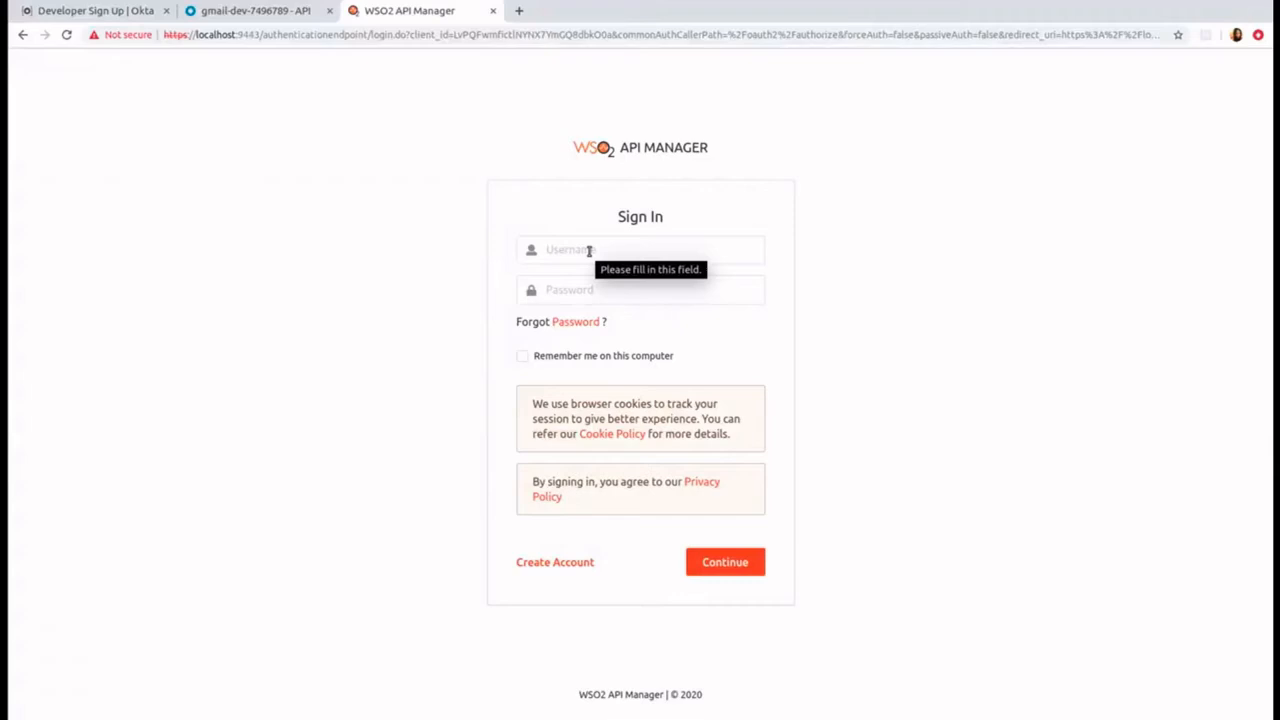
Step: Switch to the WSO2 API Manager admin portal and sign in with username admin and the account password
{"action": "left_click", "coordinate": [589, 251]}
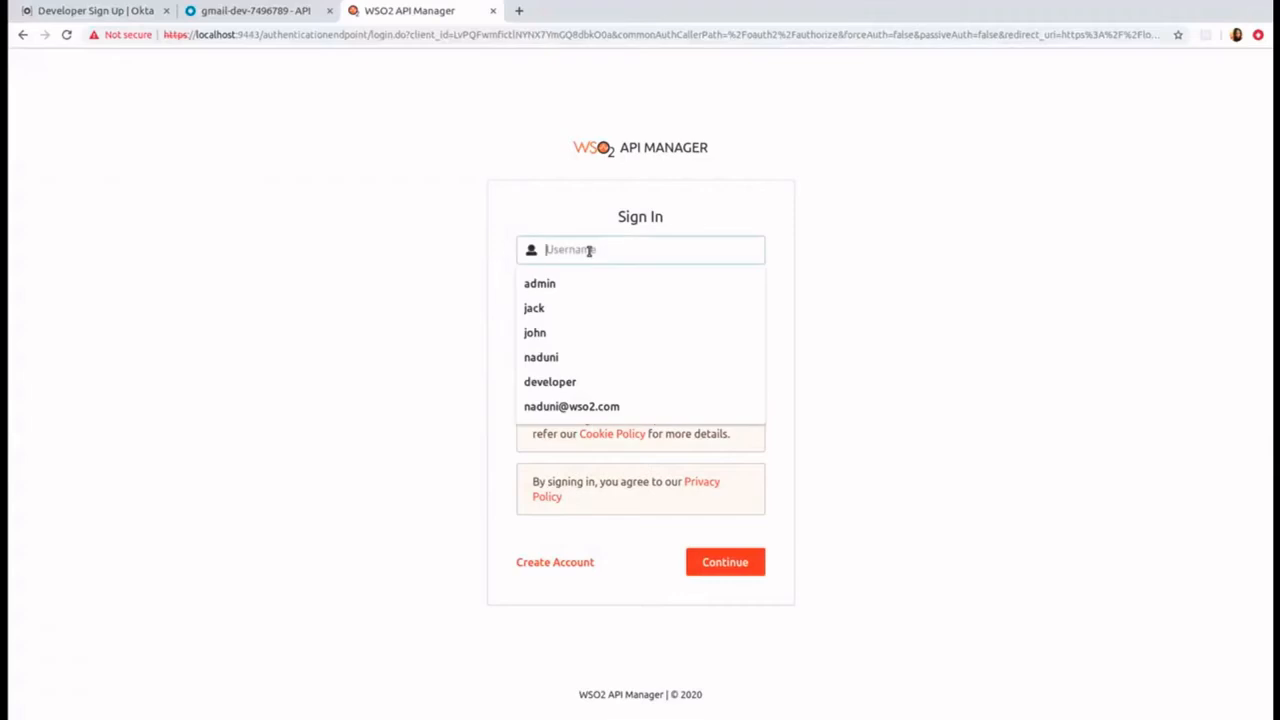
{"action": "type", "text": "admin"}
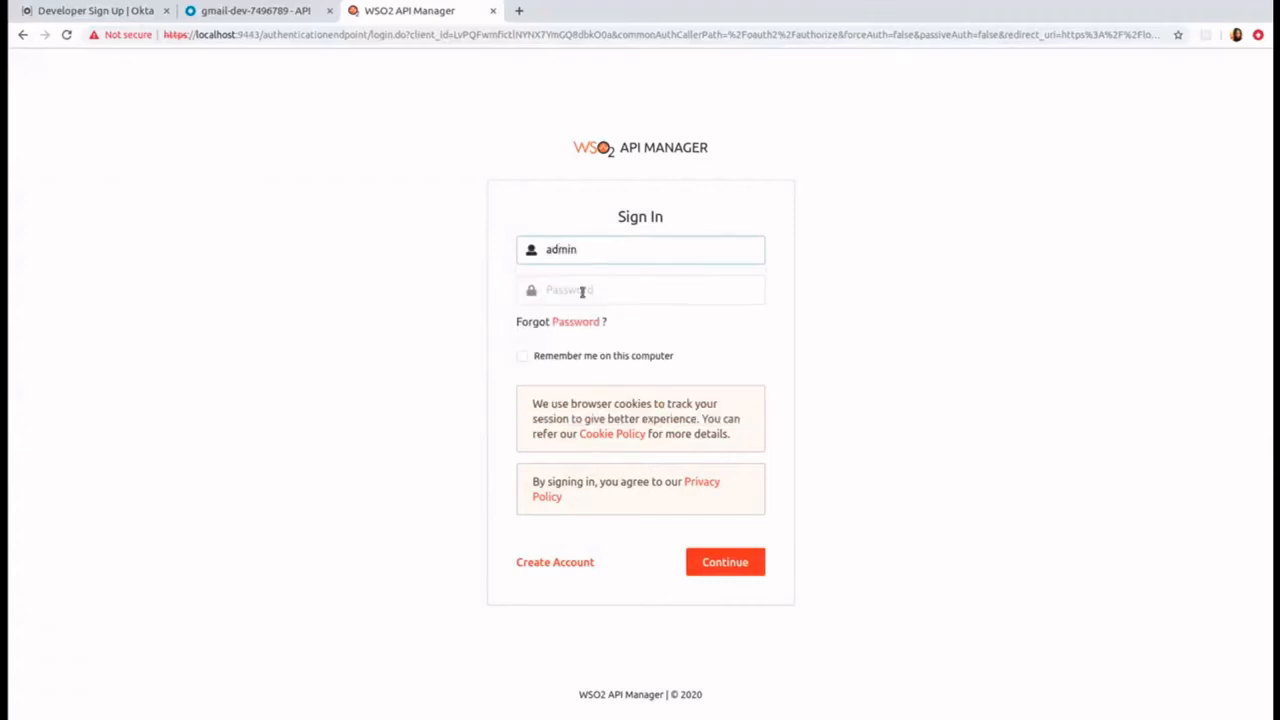
{"action": "left_click", "coordinate": [582, 292]}
{"action": "type", "text": "a"}
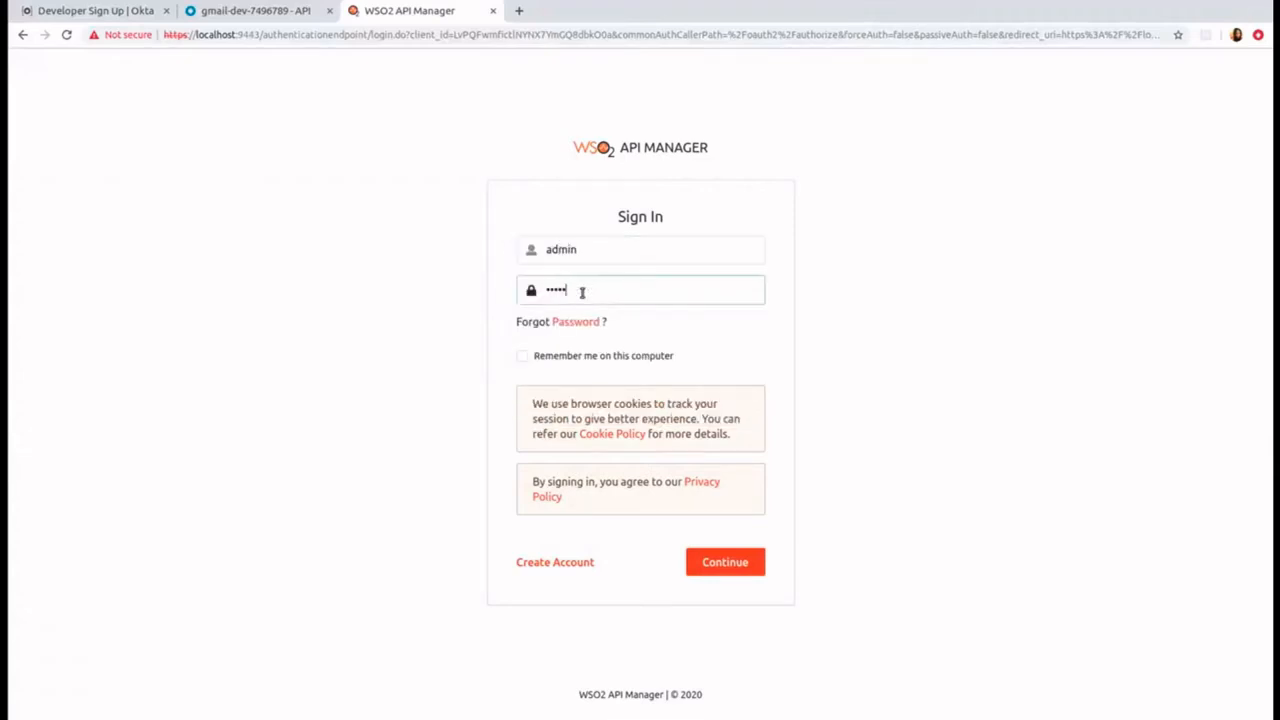
{"action": "left_click", "coordinate": [718, 563]}
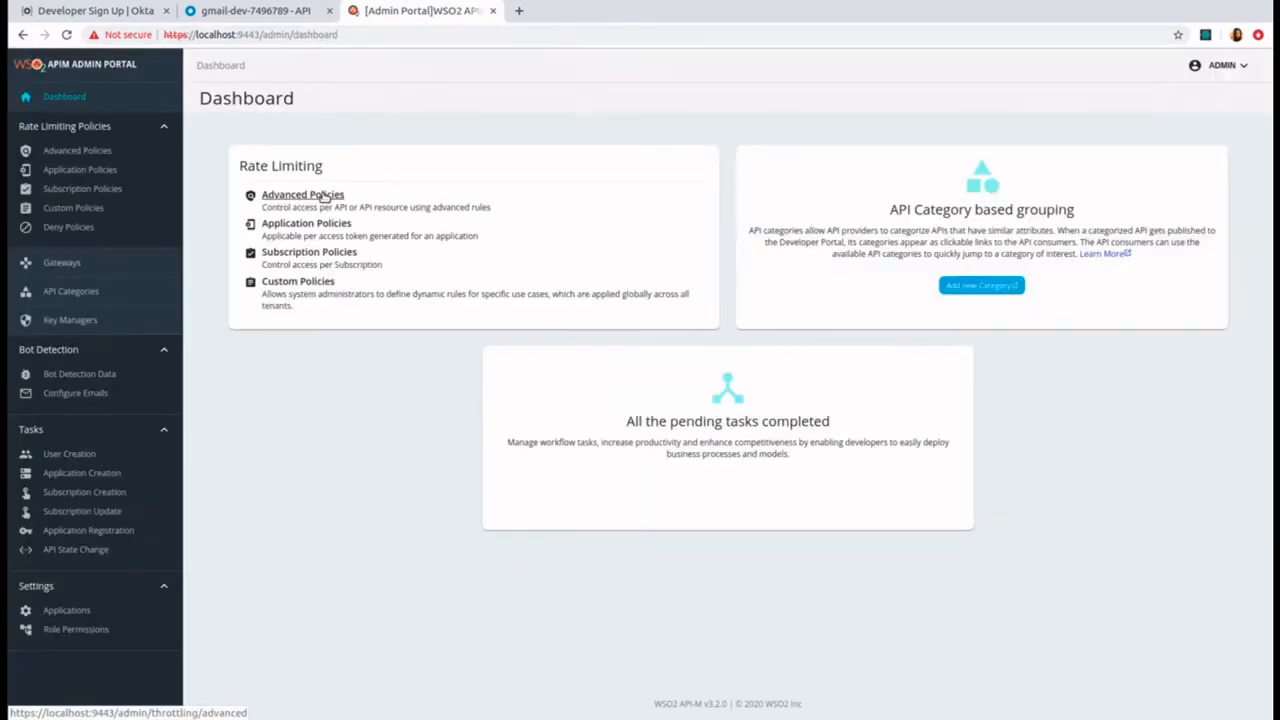
Step: Start a new key manager with the name default, display name Okta and key manager type Okta
{"action": "left_click", "coordinate": [70, 321]}
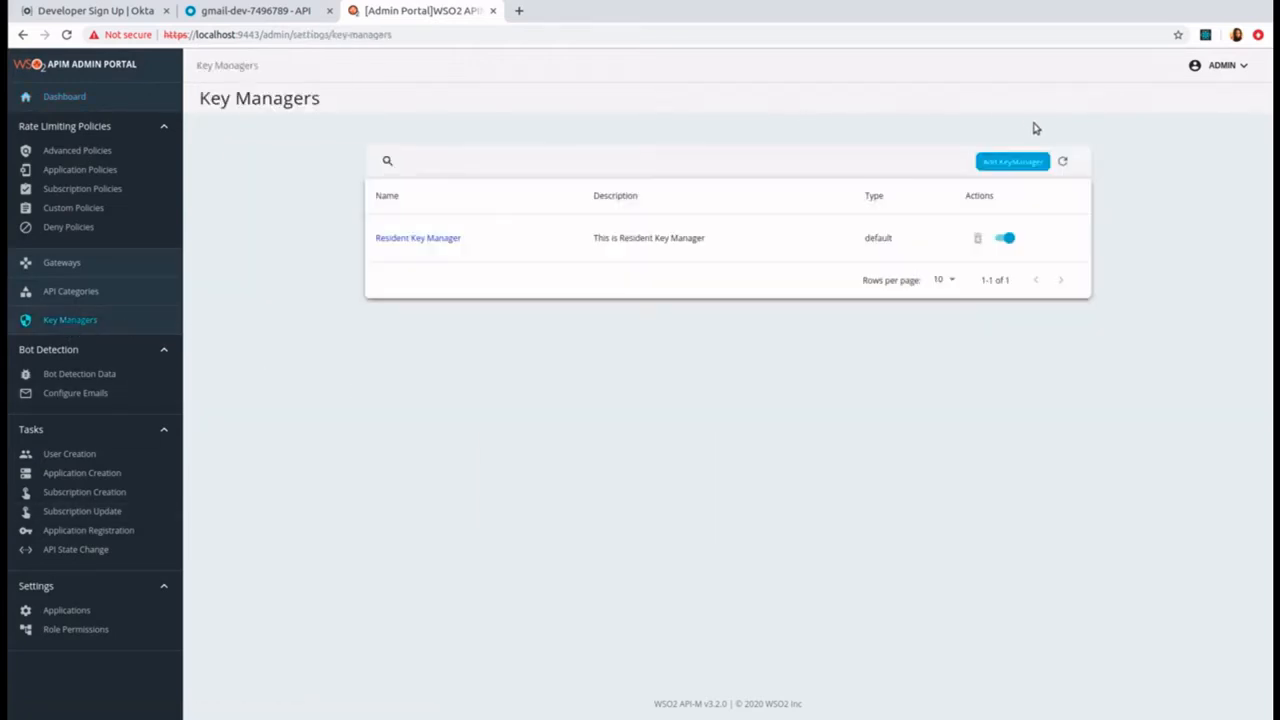
{"action": "left_click", "coordinate": [1022, 161]}
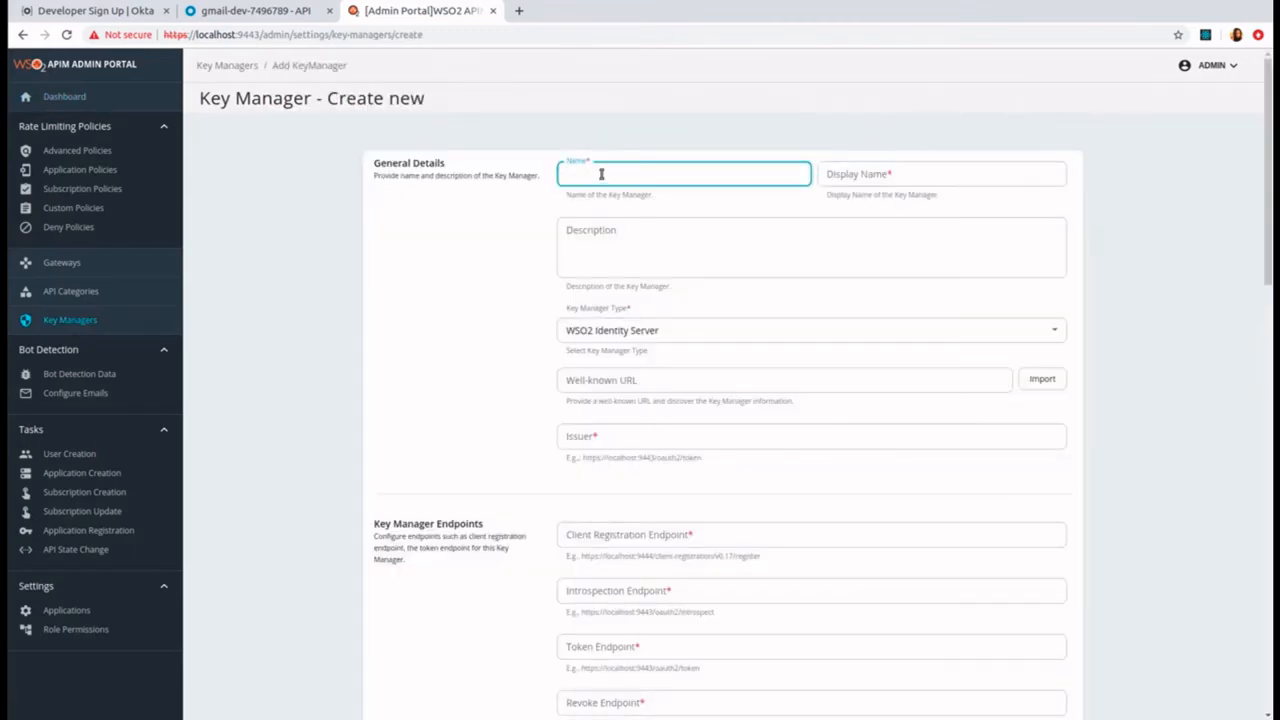
{"action": "type", "text": "default"}
{"action": "left_click", "coordinate": [872, 173]}
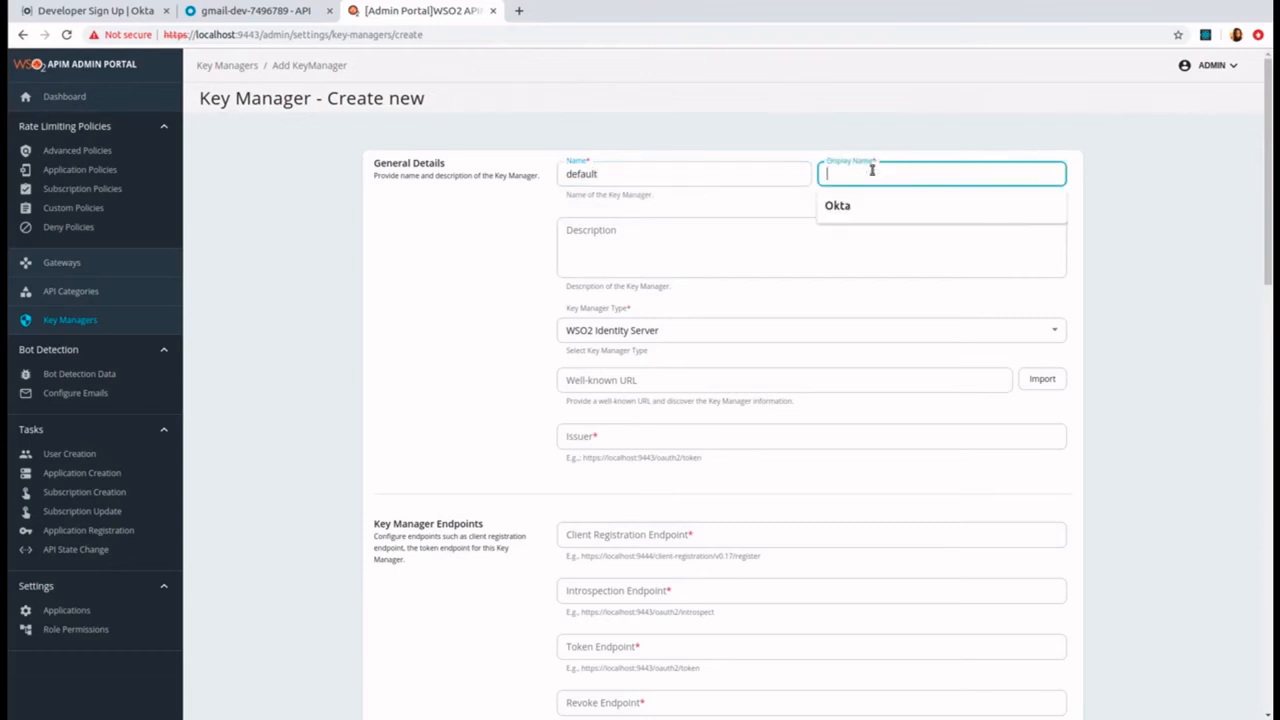
{"action": "type", "text": "Okta"}
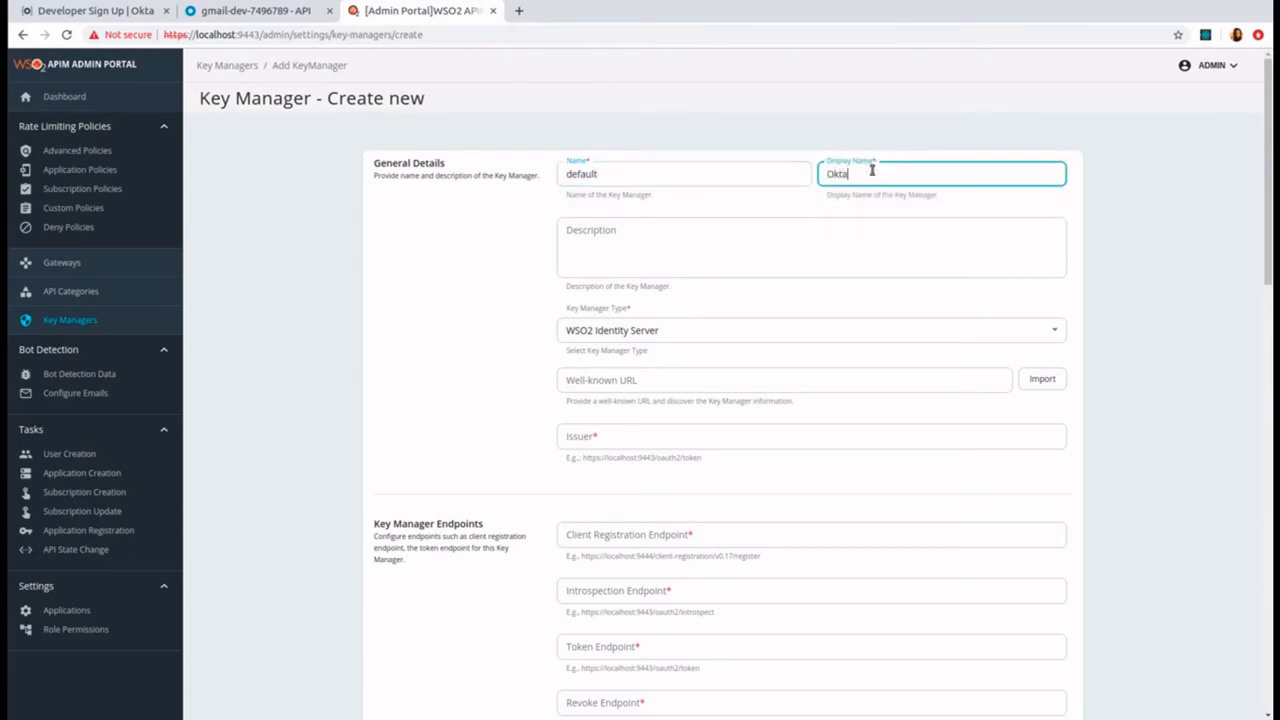
{"action": "left_click", "coordinate": [688, 333]}
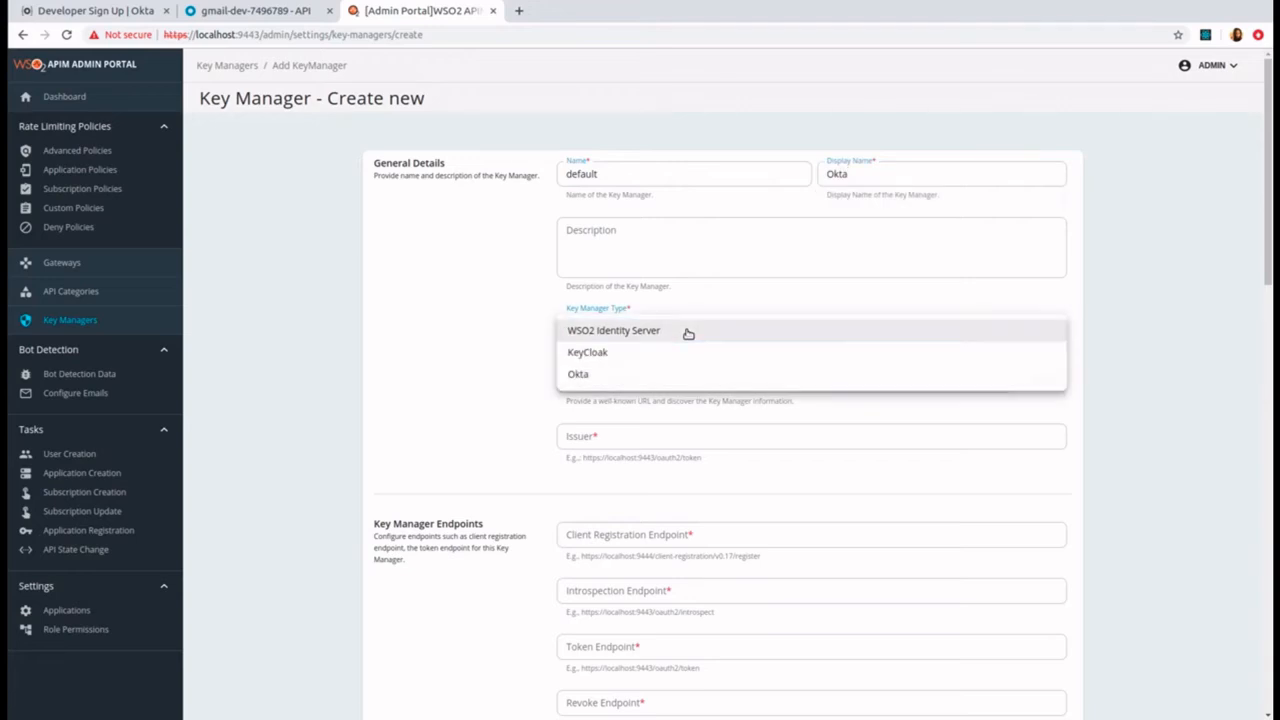
{"action": "left_click", "coordinate": [663, 378]}
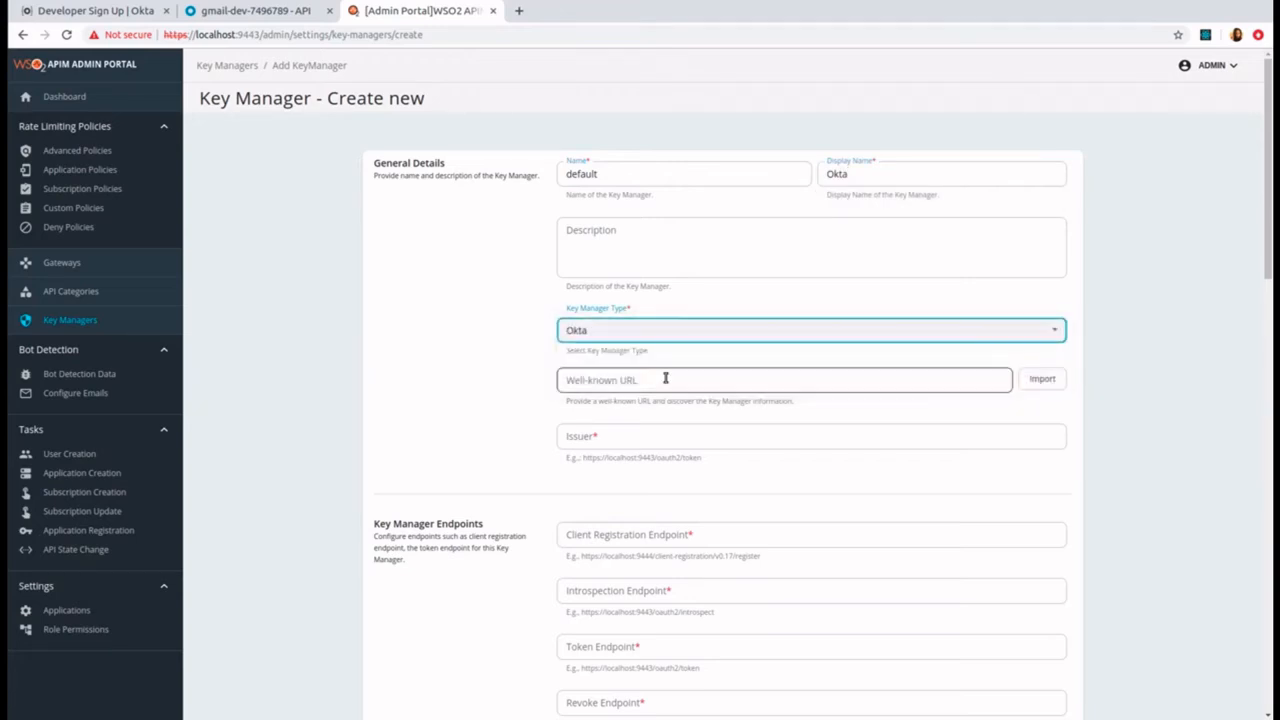
Step: Copy the default authorization server's metadata URI from Okta into the key manager's Well-known URL and import its configuration
{"action": "left_click", "coordinate": [596, 378]}
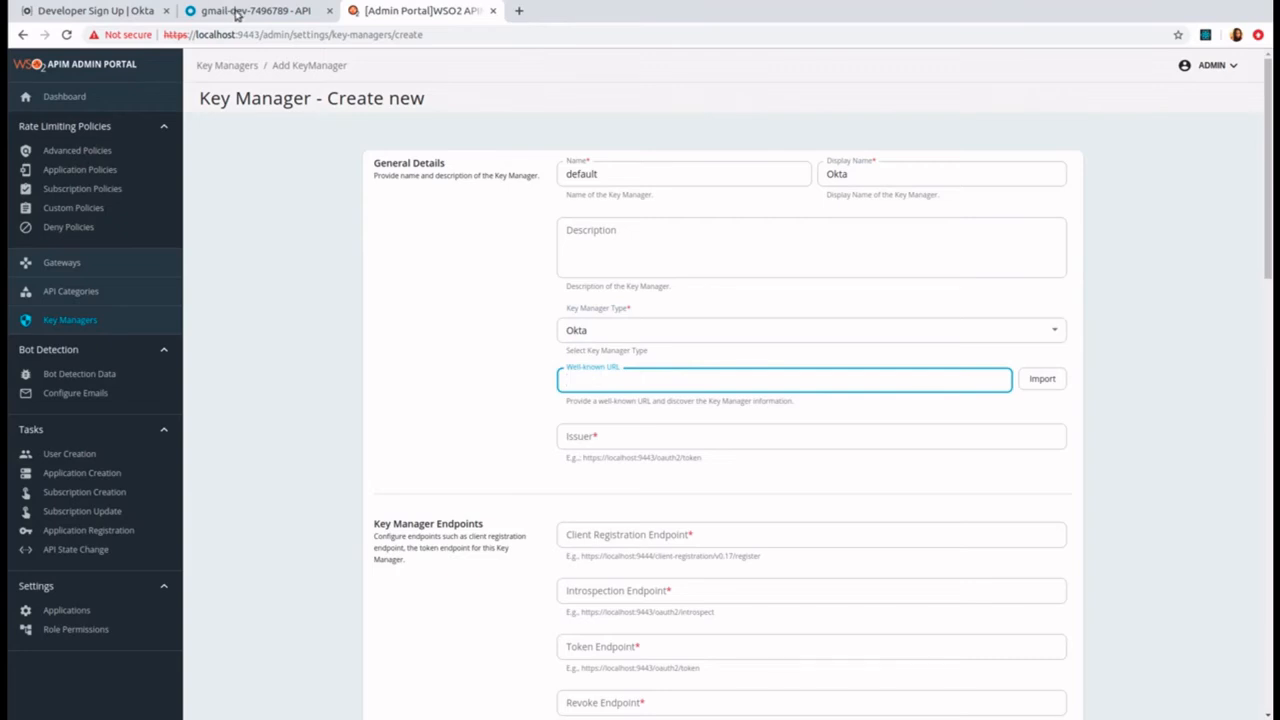
{"action": "left_click", "coordinate": [238, 11]}
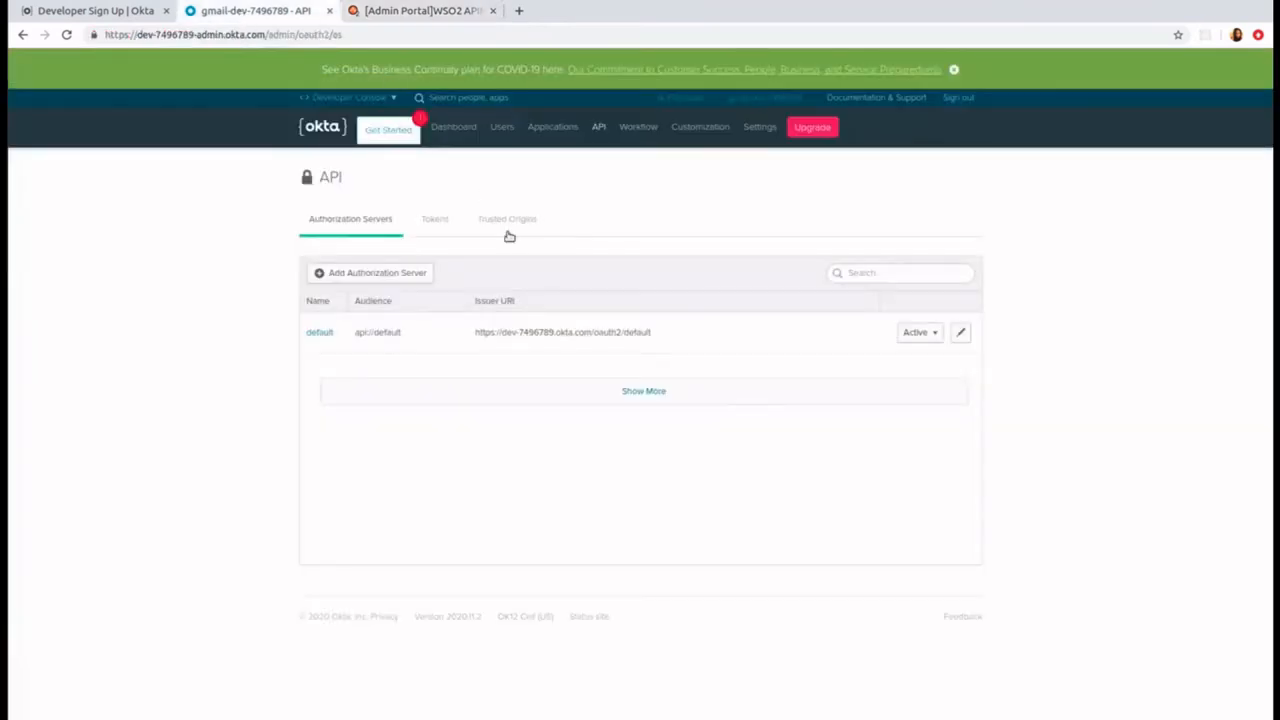
{"action": "left_click", "coordinate": [320, 333]}
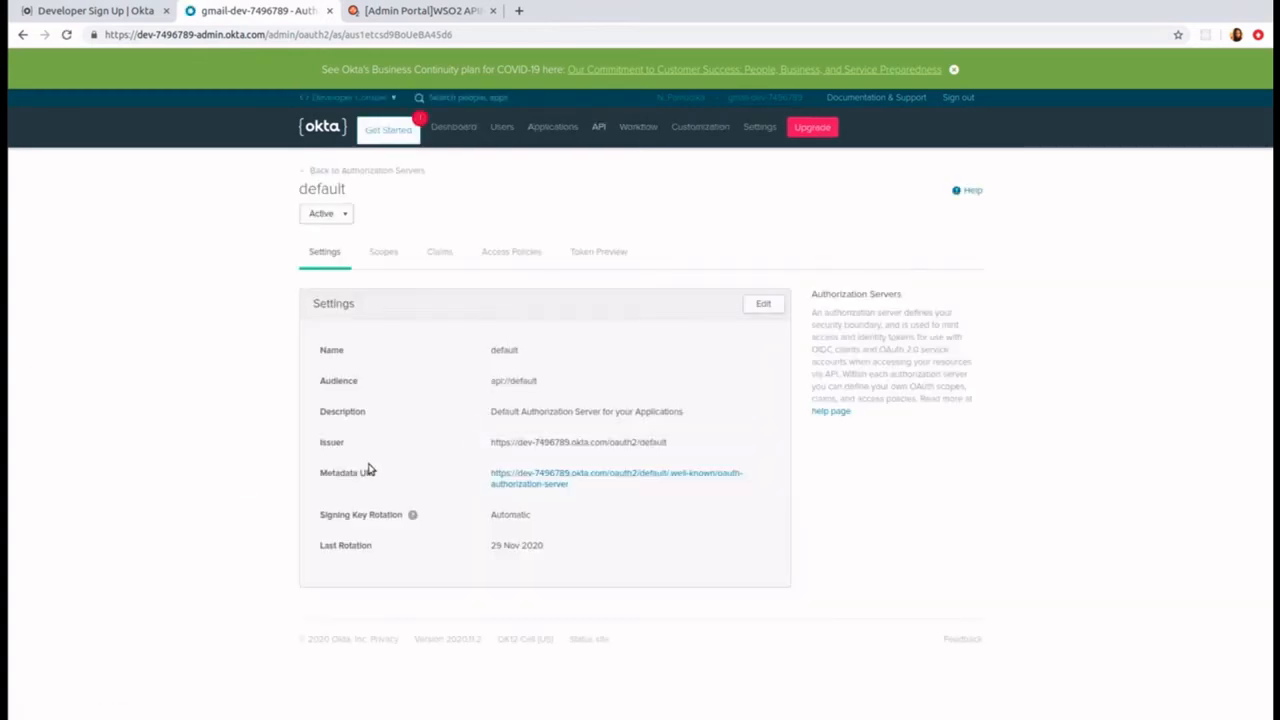
{"action": "right_click", "coordinate": [508, 477]}
{"action": "left_click", "coordinate": [573, 561]}
{"action": "left_click", "coordinate": [420, 10]}
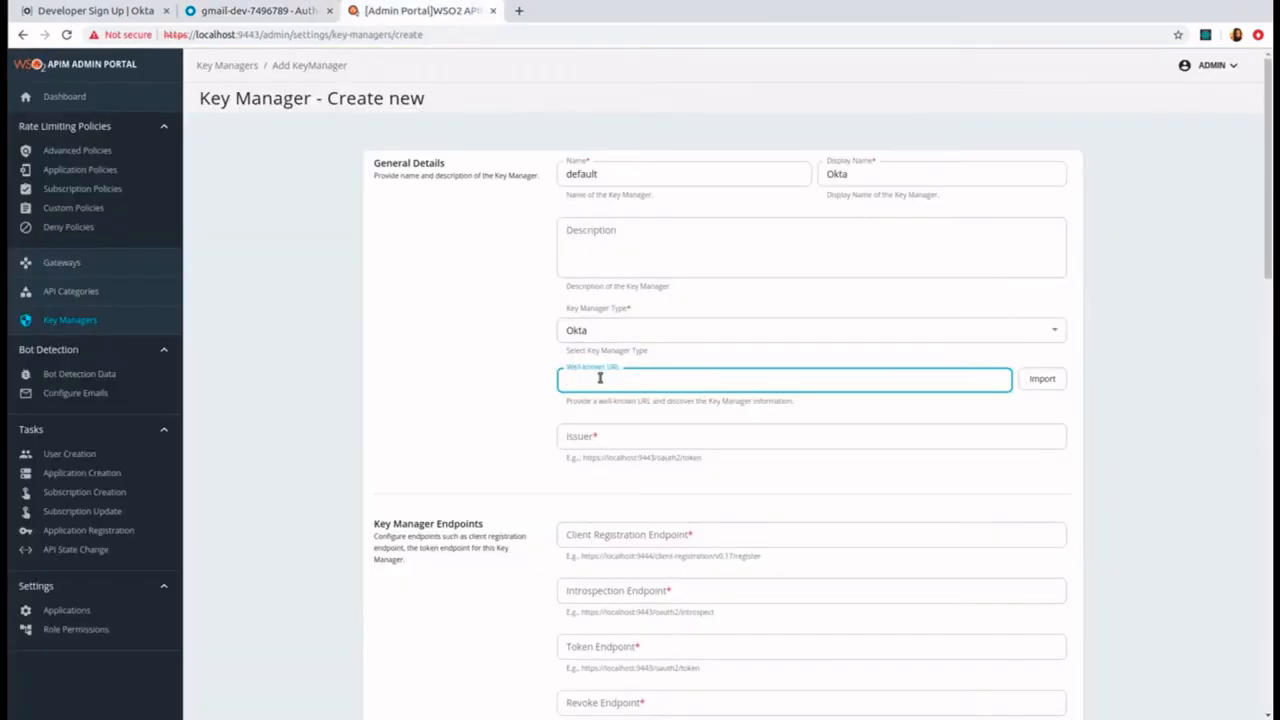
{"action": "key", "text": "ctrl+v"}
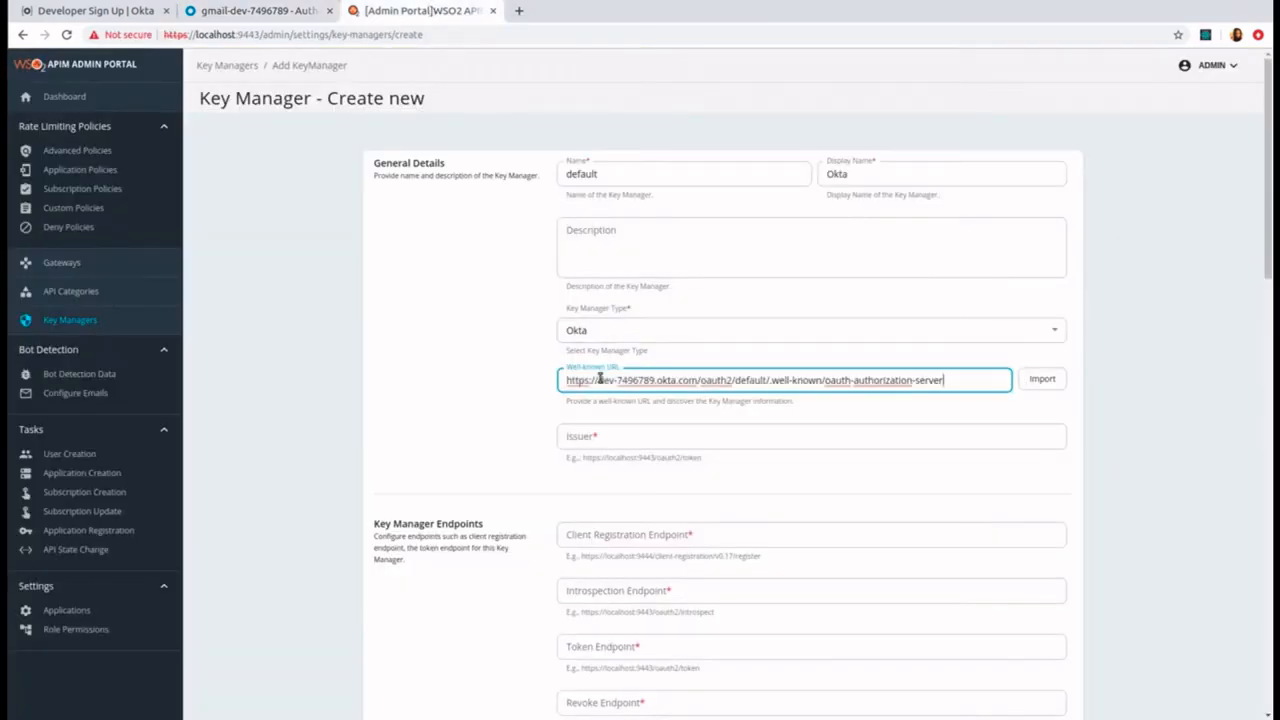
{"action": "left_click", "coordinate": [1040, 380]}
{"action": "left_click", "coordinate": [1040, 380]}
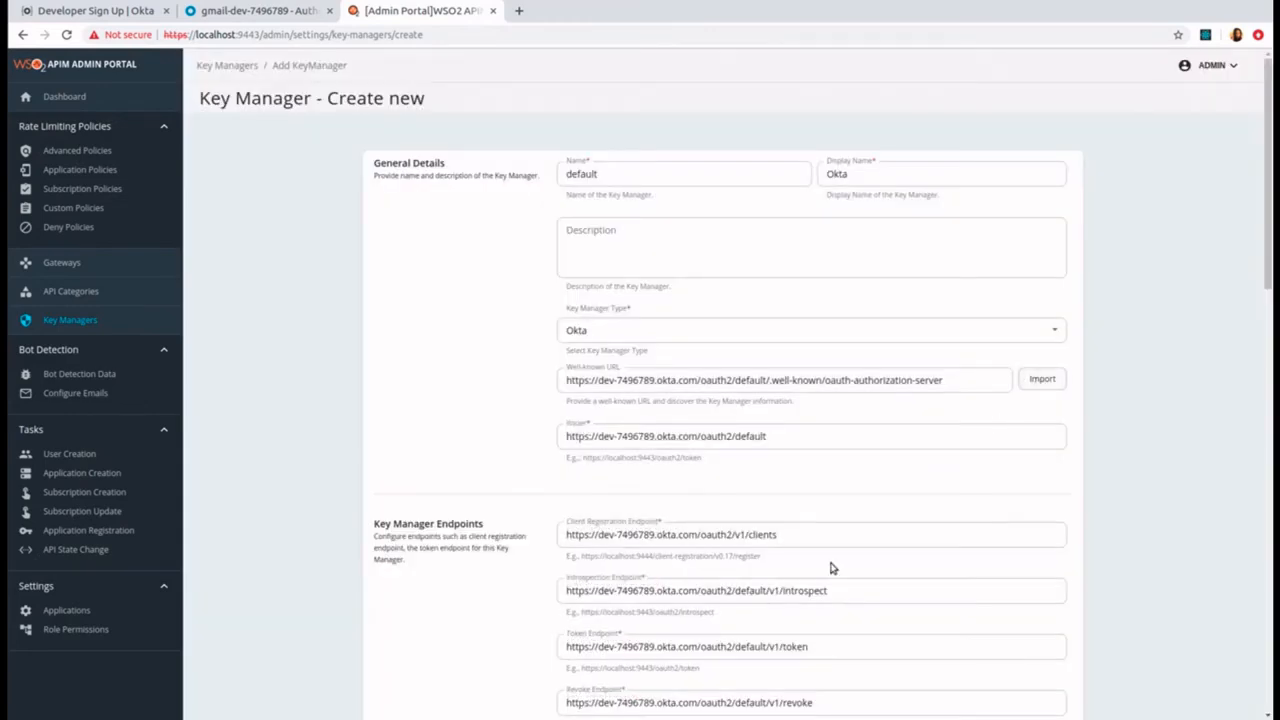
Step: Copy the saved Okta API token from the details file into the key manager's API key field in the connector configurations
{"action": "scroll", "coordinate": [830, 568], "scroll_direction": "down", "scroll_amount": 6}
{"action": "scroll", "coordinate": [830, 568], "scroll_direction": "down", "scroll_amount": 5}
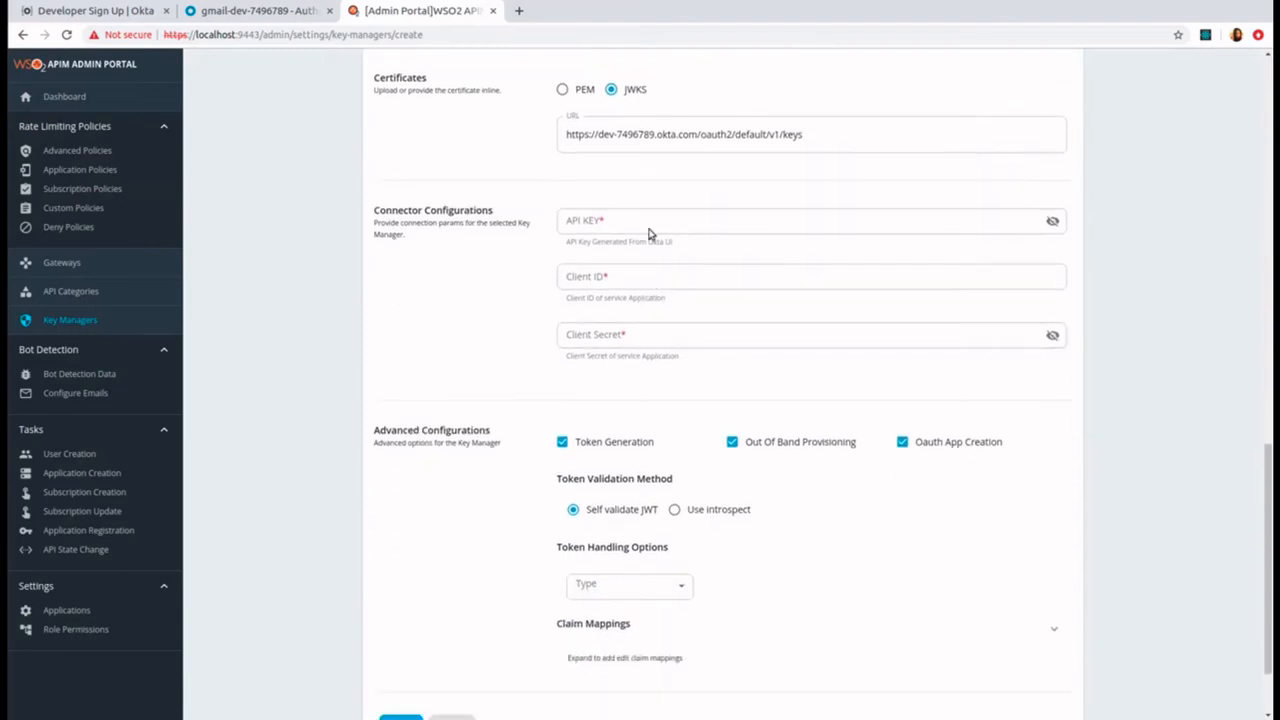
{"action": "left_click", "coordinate": [648, 222]}
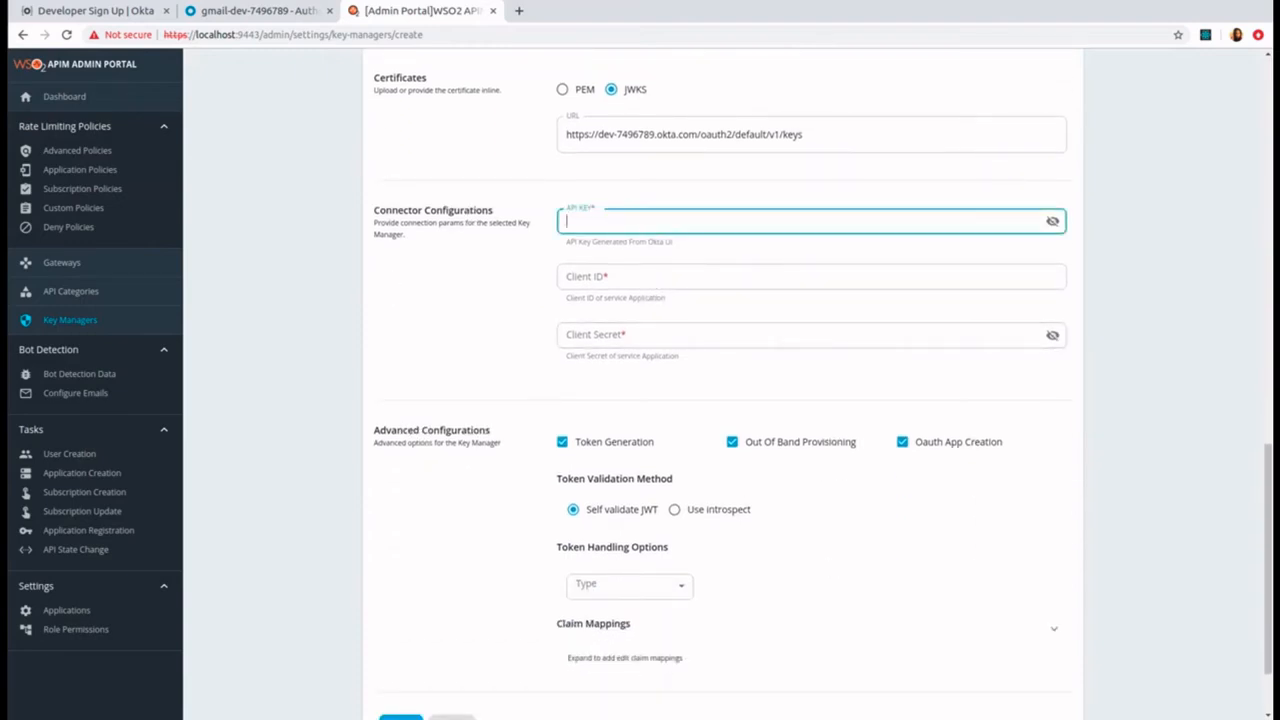
{"action": "left_click", "coordinate": [3, 323]}
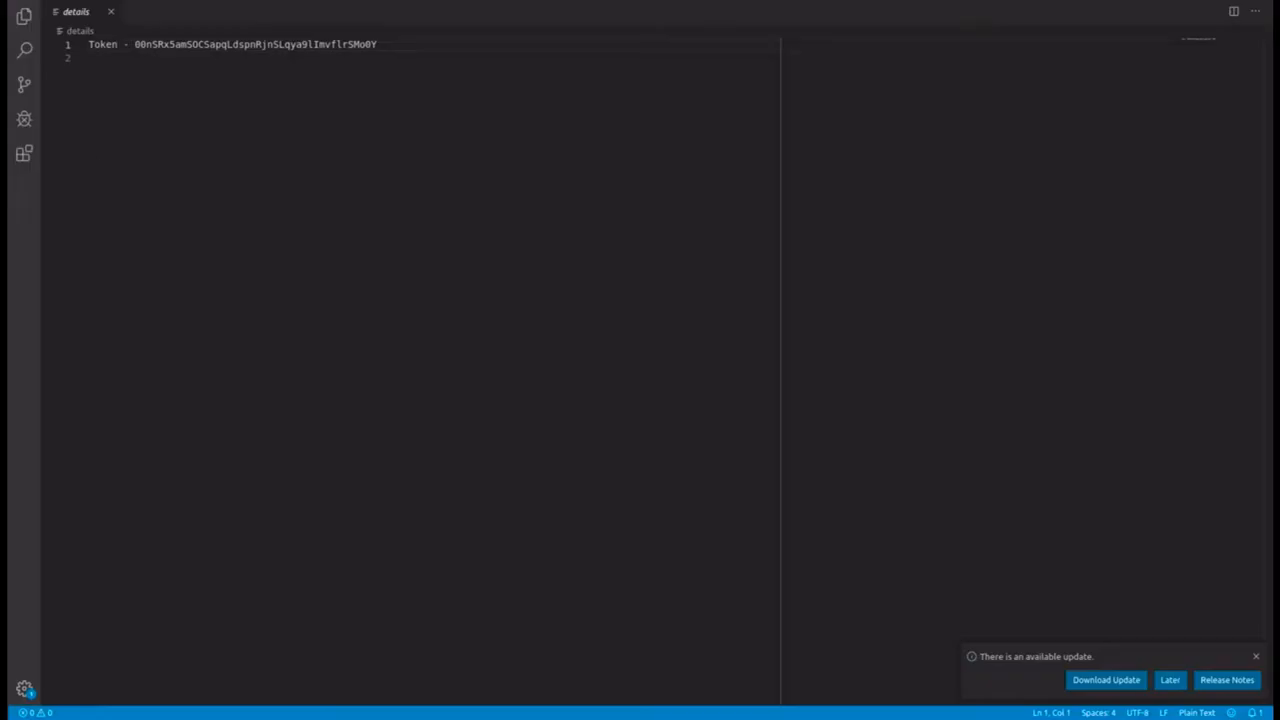
{"action": "double_click", "coordinate": [269, 45]}
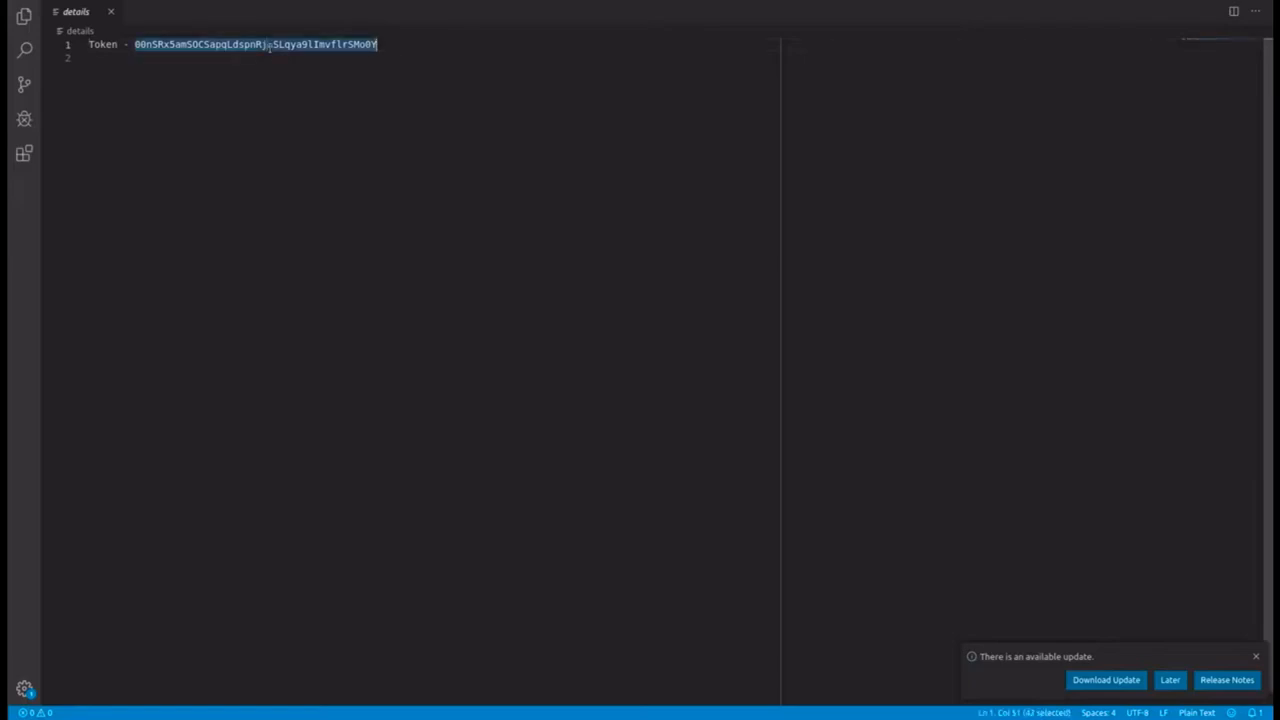
{"action": "left_click", "coordinate": [3, 238]}
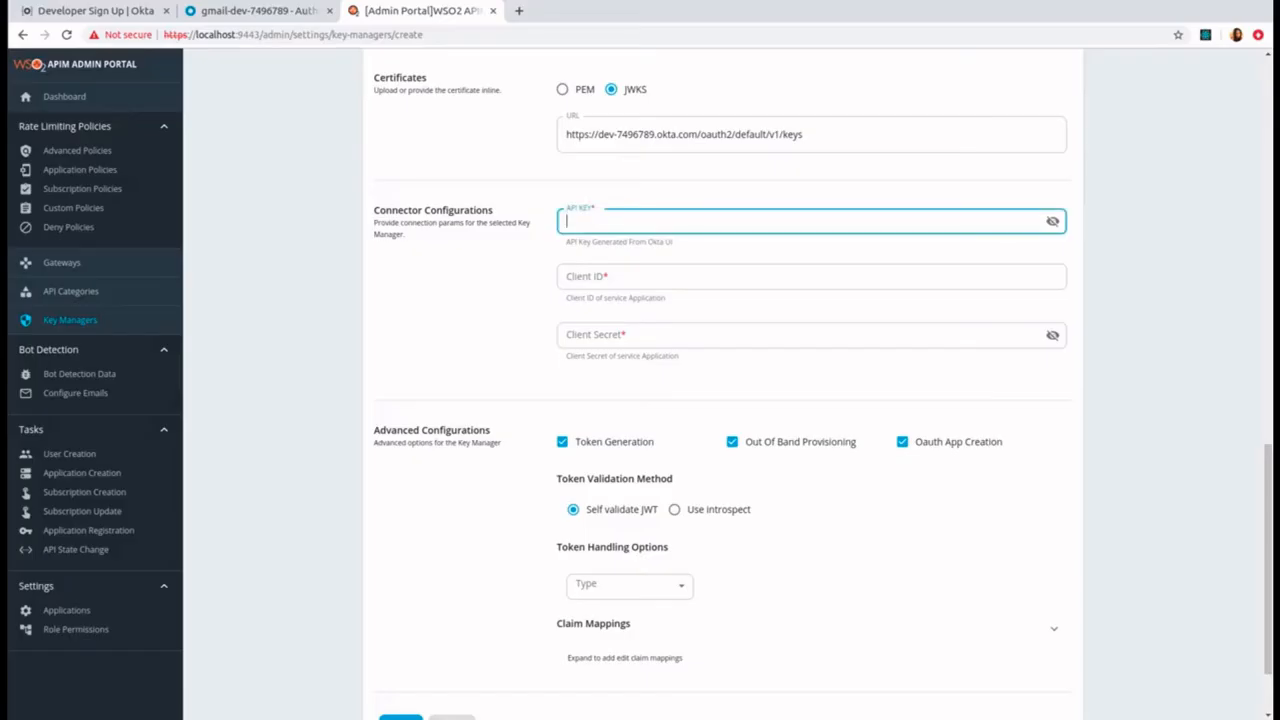
{"action": "key", "text": "ctrl+v"}
Step: Copy the client ID of Okta_Test_App from the Okta console into the key manager's Client ID field
{"action": "left_click", "coordinate": [212, 10]}
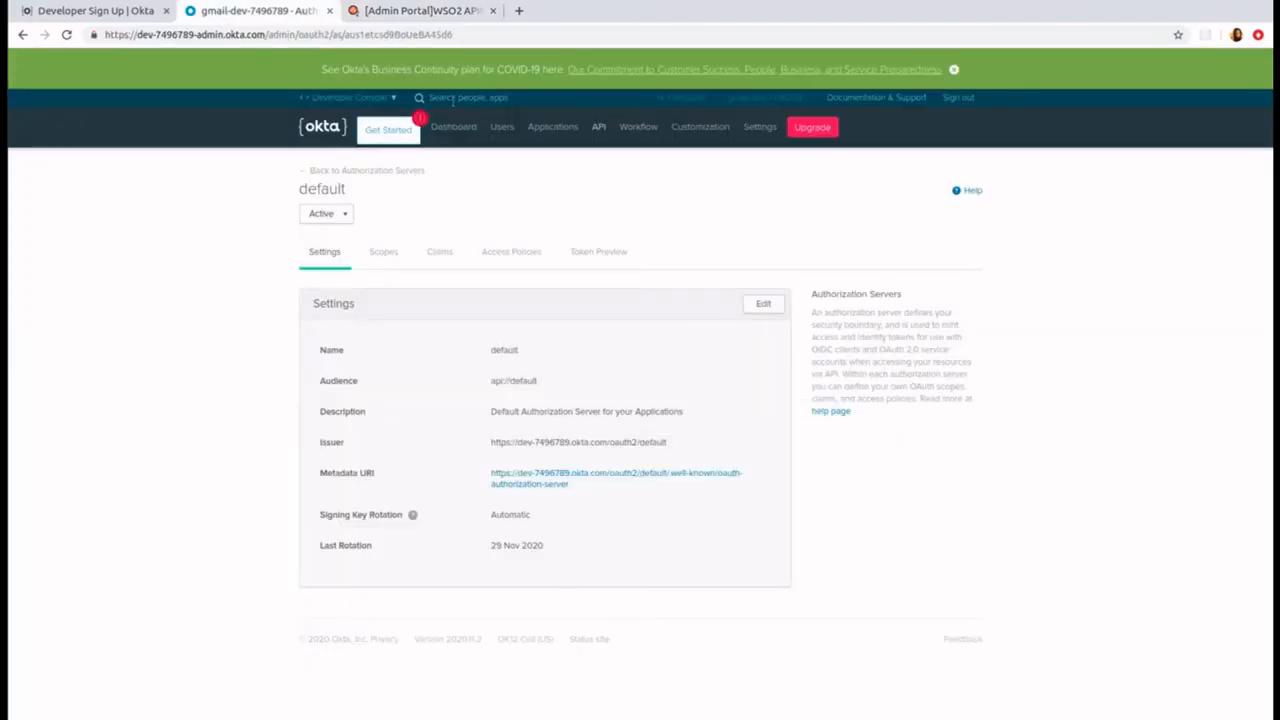
{"action": "left_click", "coordinate": [560, 140]}
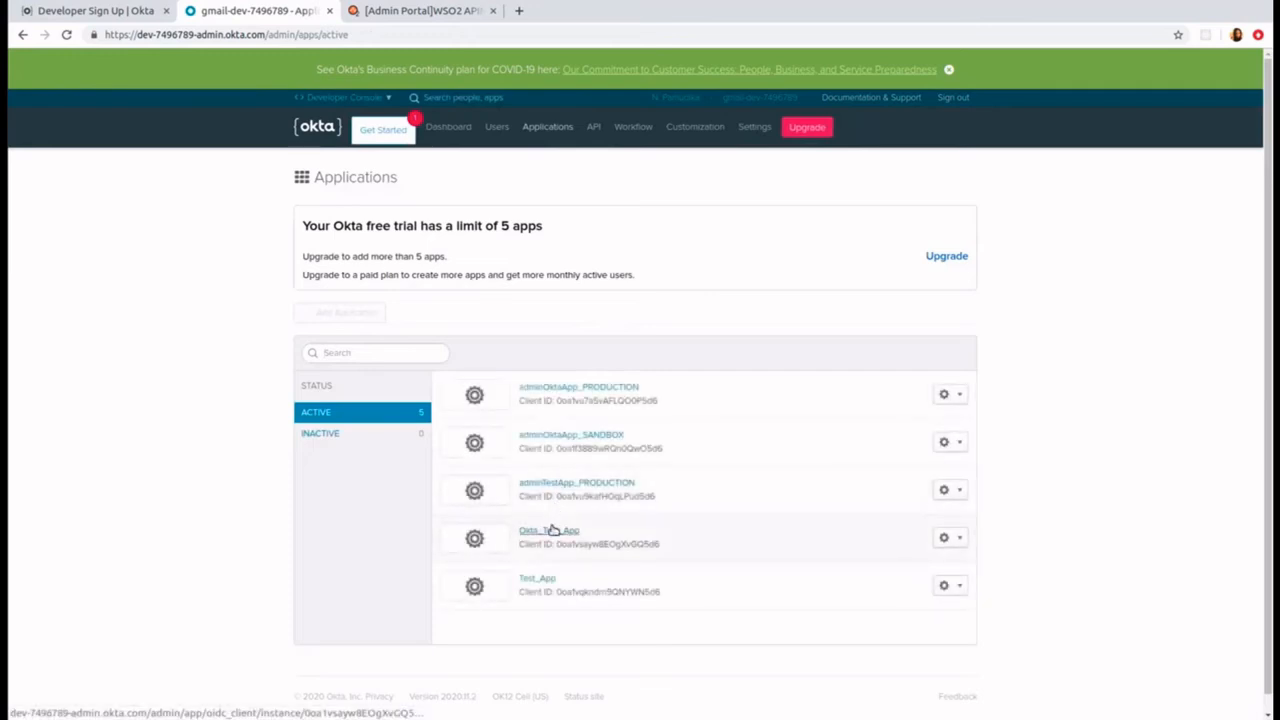
{"action": "left_click", "coordinate": [550, 530]}
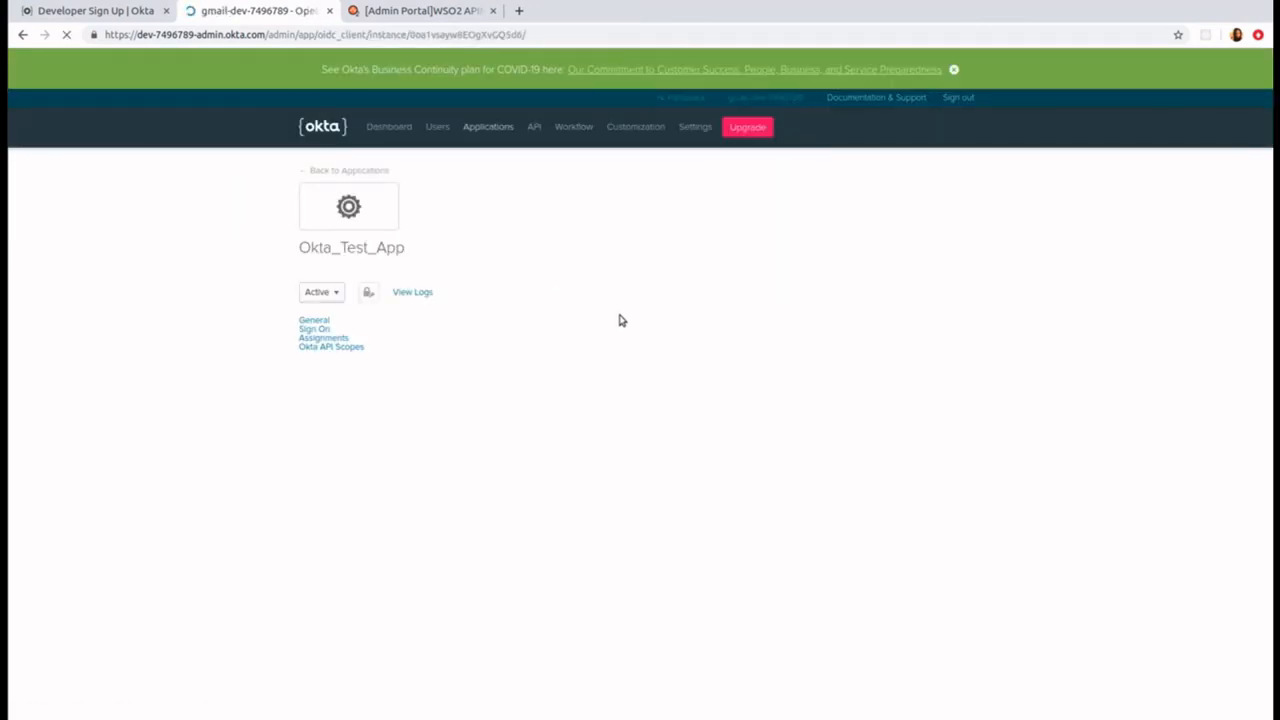
{"action": "left_click", "coordinate": [747, 362]}
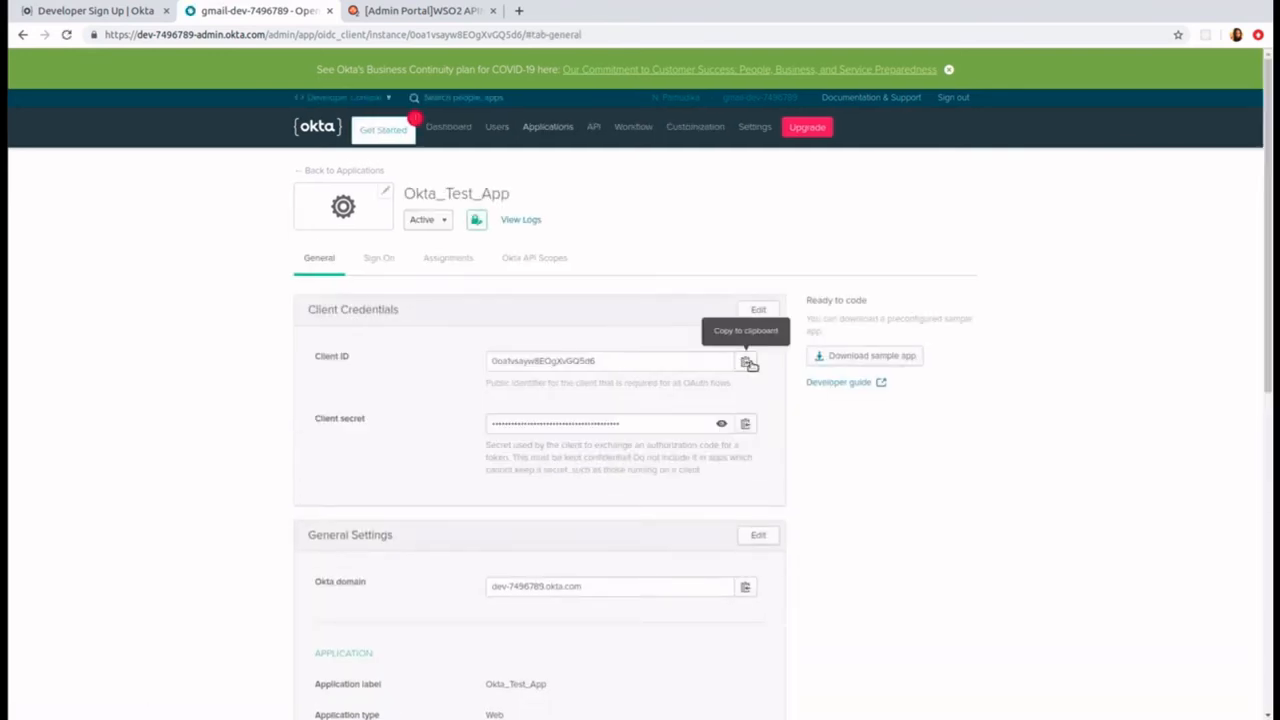
{"action": "left_click", "coordinate": [416, 12]}
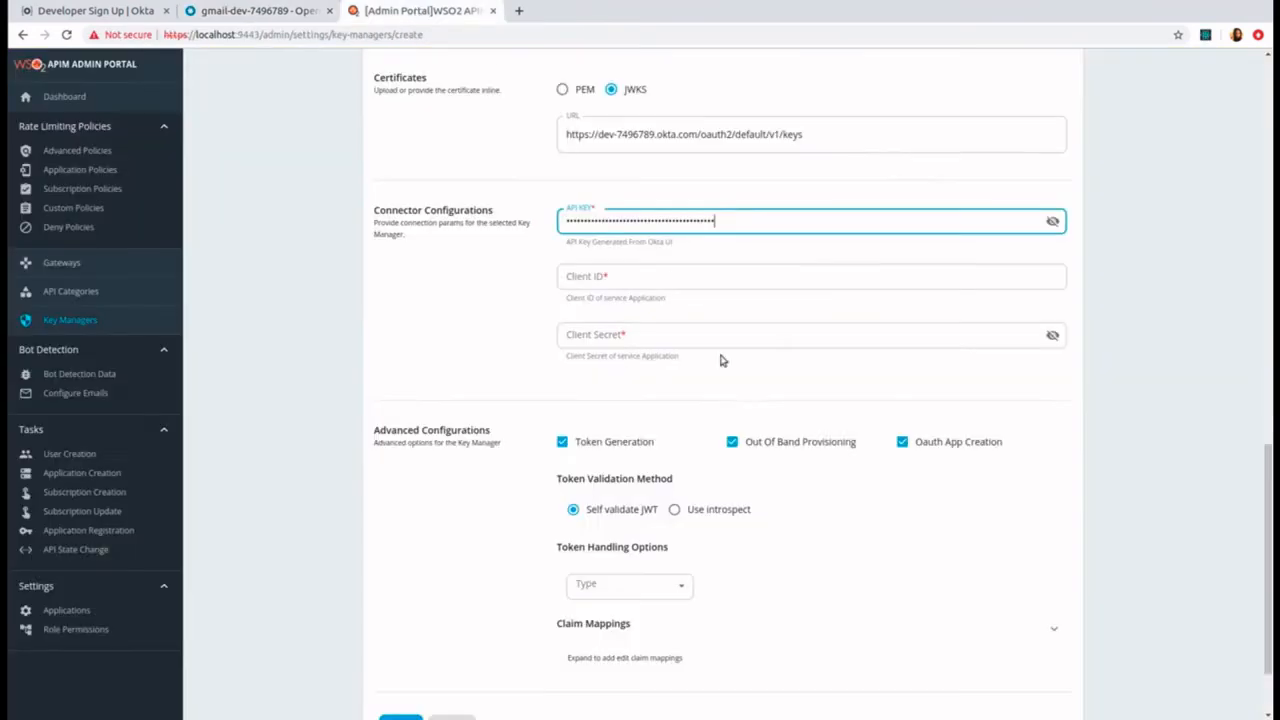
{"action": "left_click", "coordinate": [686, 274]}
{"action": "key", "text": "ctrl+v"}
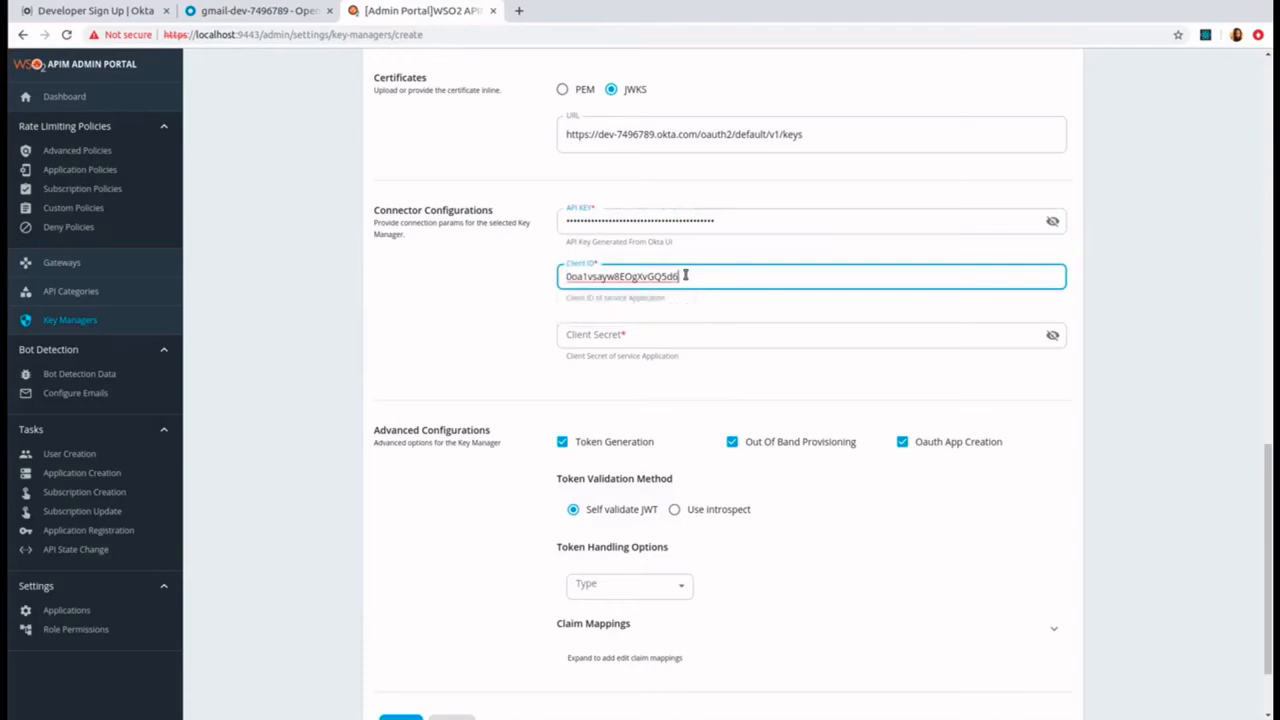
Step: Copy the client secret of Okta_Test_App into the key manager's Client Secret field and add the key manager
{"action": "left_click", "coordinate": [305, 10]}
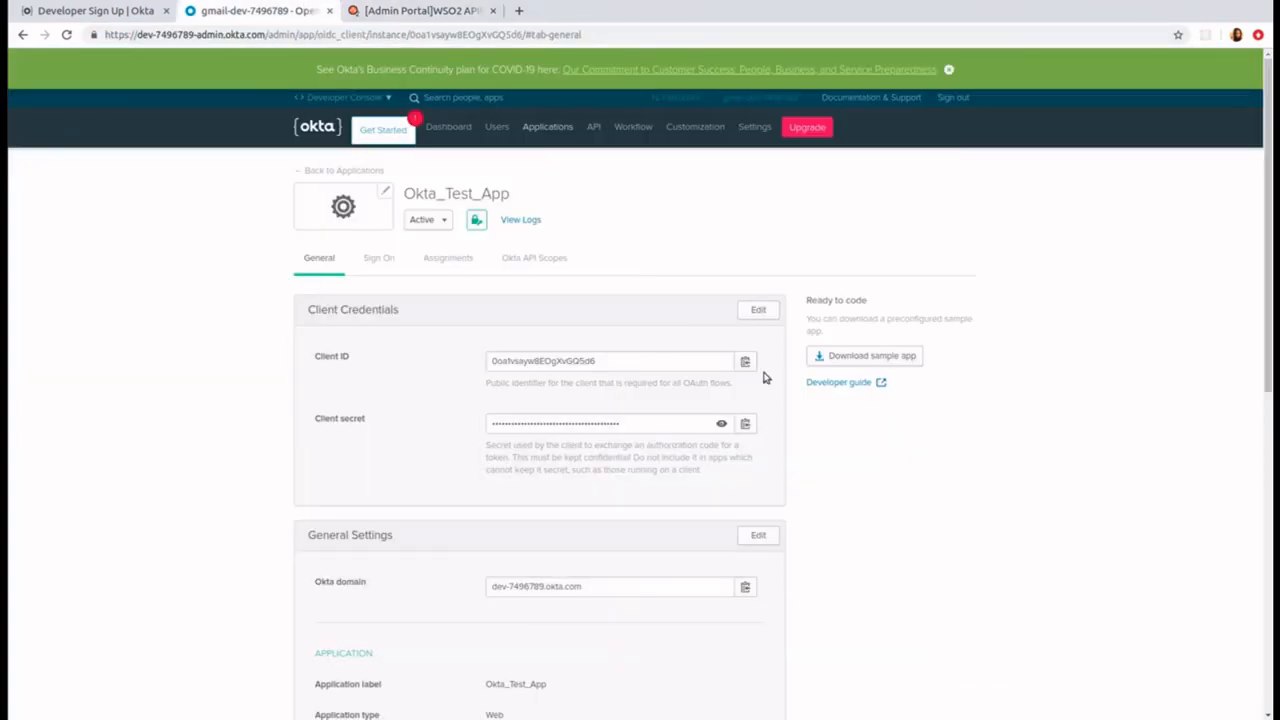
{"action": "left_click", "coordinate": [746, 423]}
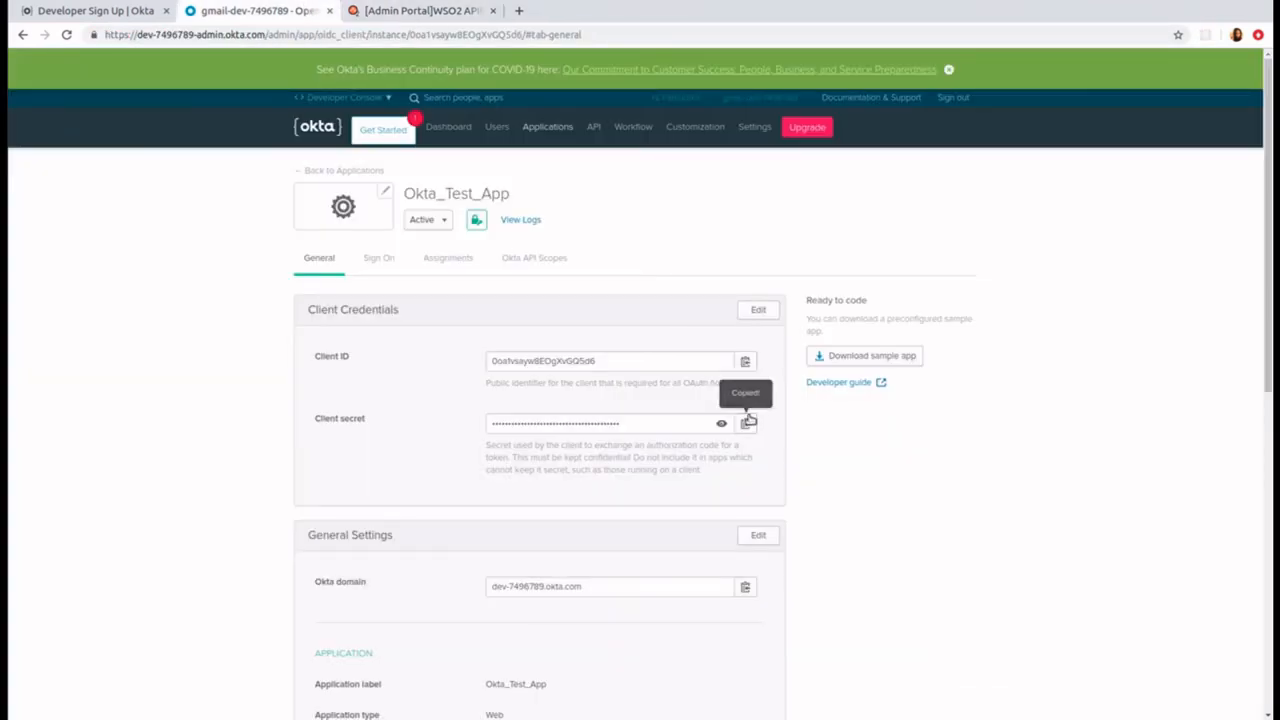
{"action": "left_click", "coordinate": [452, 12]}
{"action": "left_click", "coordinate": [645, 334]}
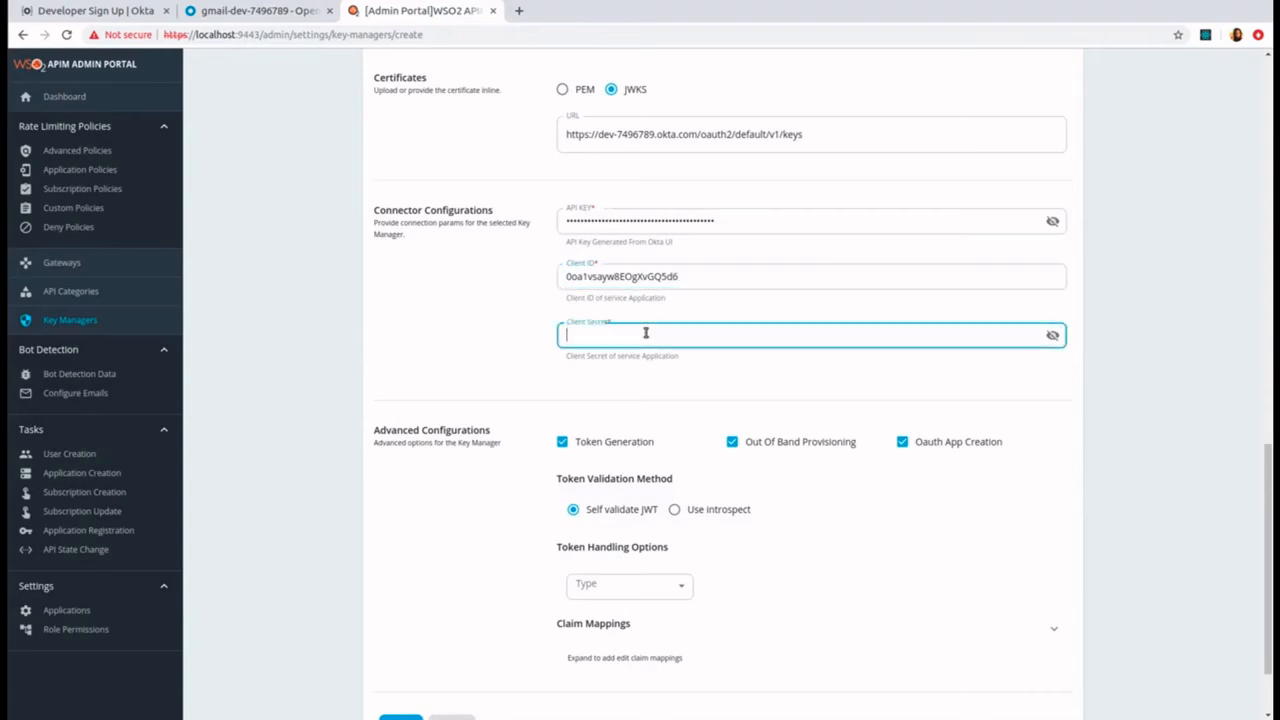
{"action": "key", "text": "ctrl+v"}
{"action": "scroll", "coordinate": [474, 545], "scroll_direction": "down", "scroll_amount": 2}
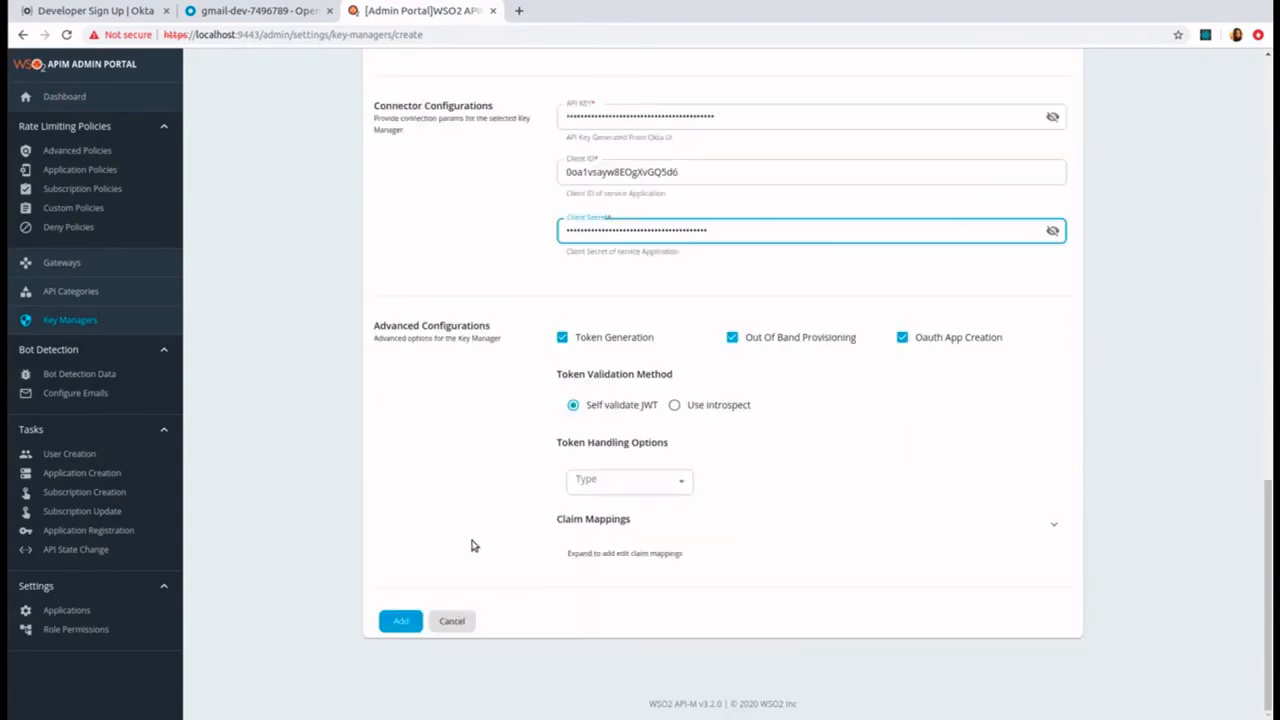
{"action": "left_click", "coordinate": [399, 623]}
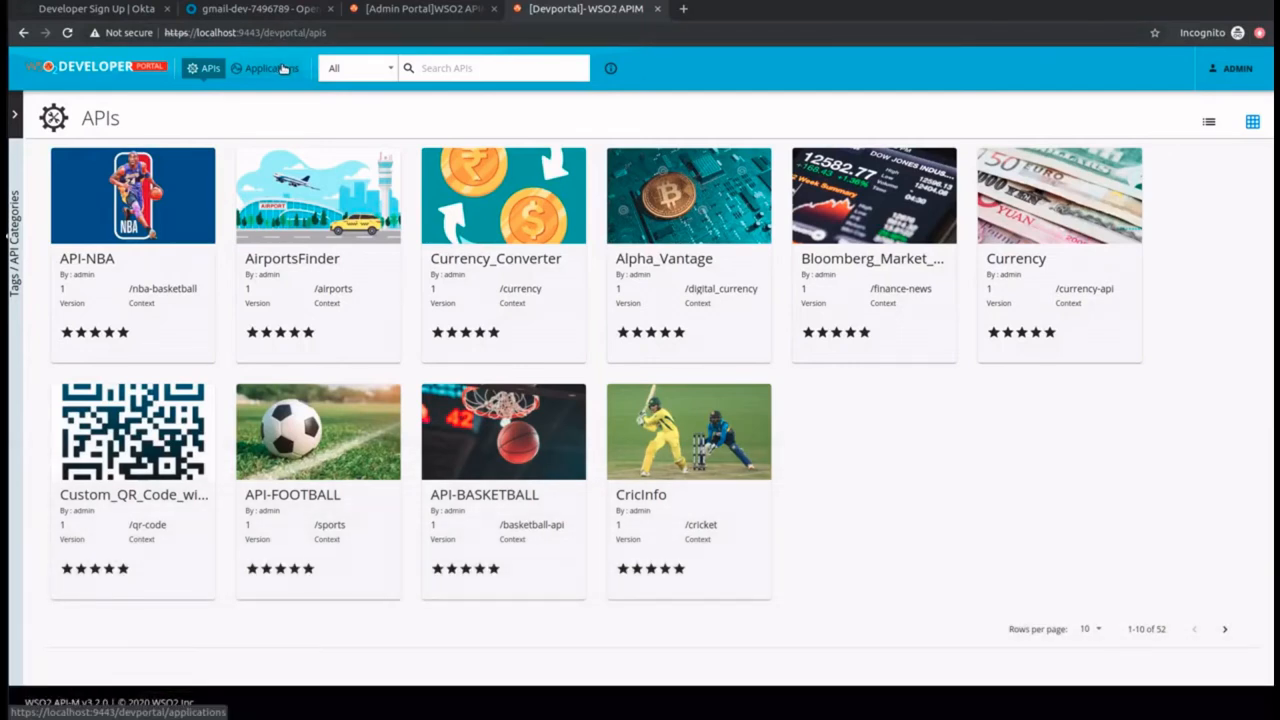
Step: In the WSO2 Developer Portal, create an application named TestApp with the 10PerMin token quota
{"action": "left_click", "coordinate": [283, 68]}
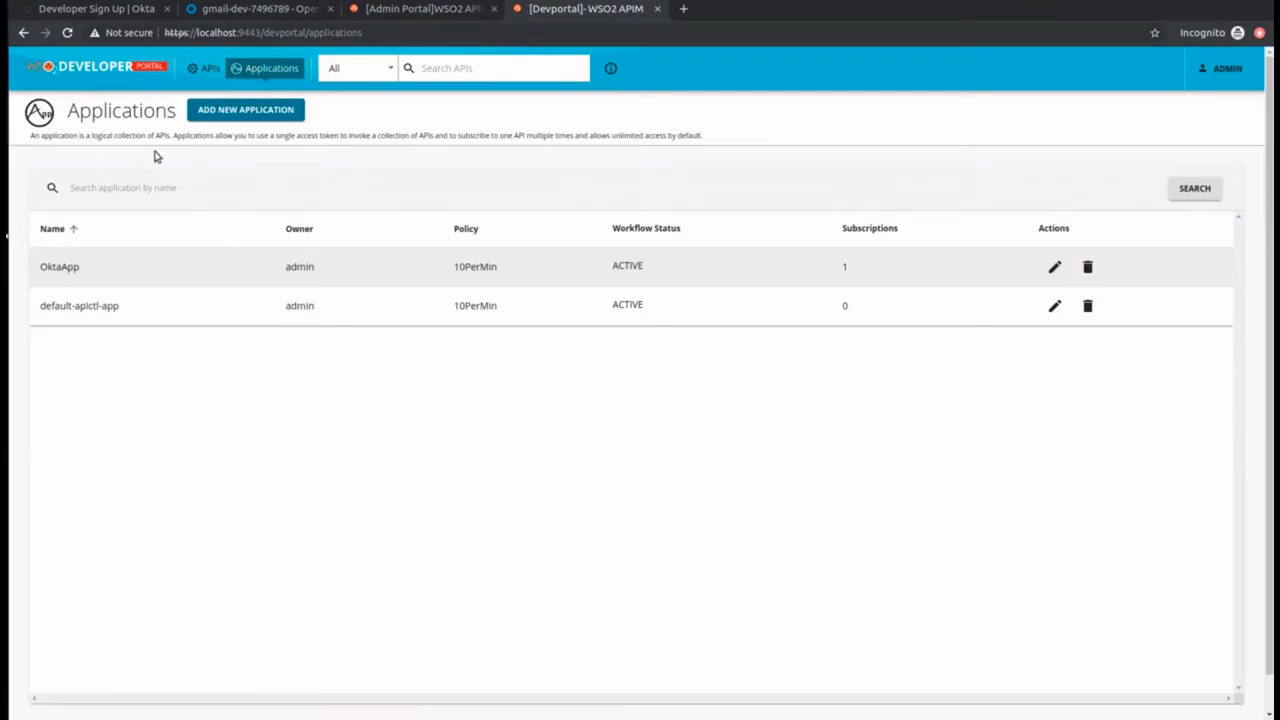
{"action": "left_click", "coordinate": [246, 109]}
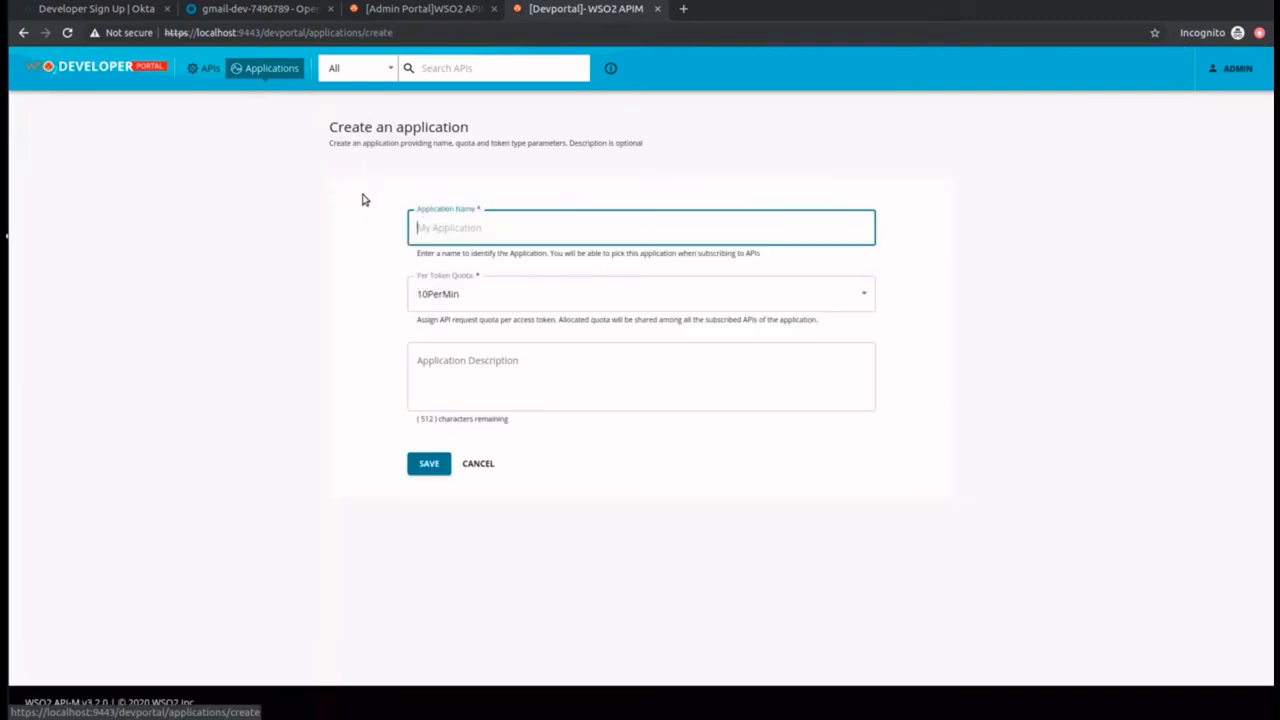
{"action": "type", "text": "TestApp"}
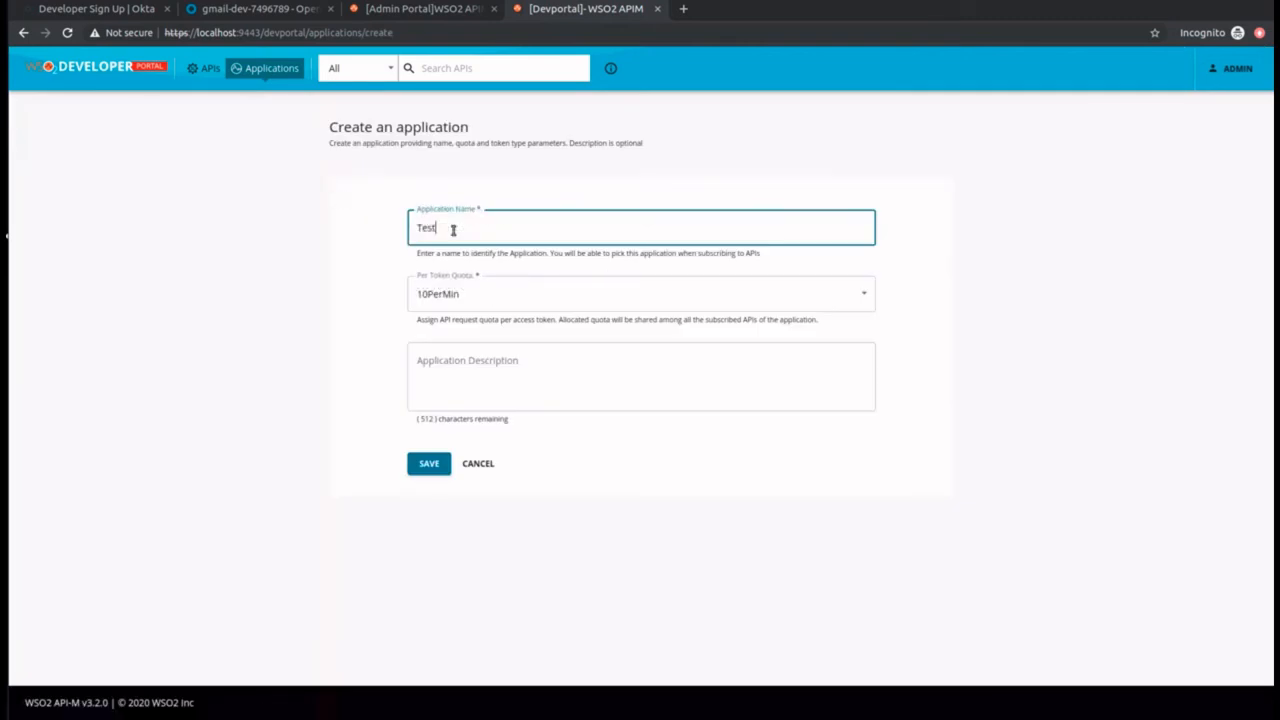
{"action": "left_click", "coordinate": [424, 463]}
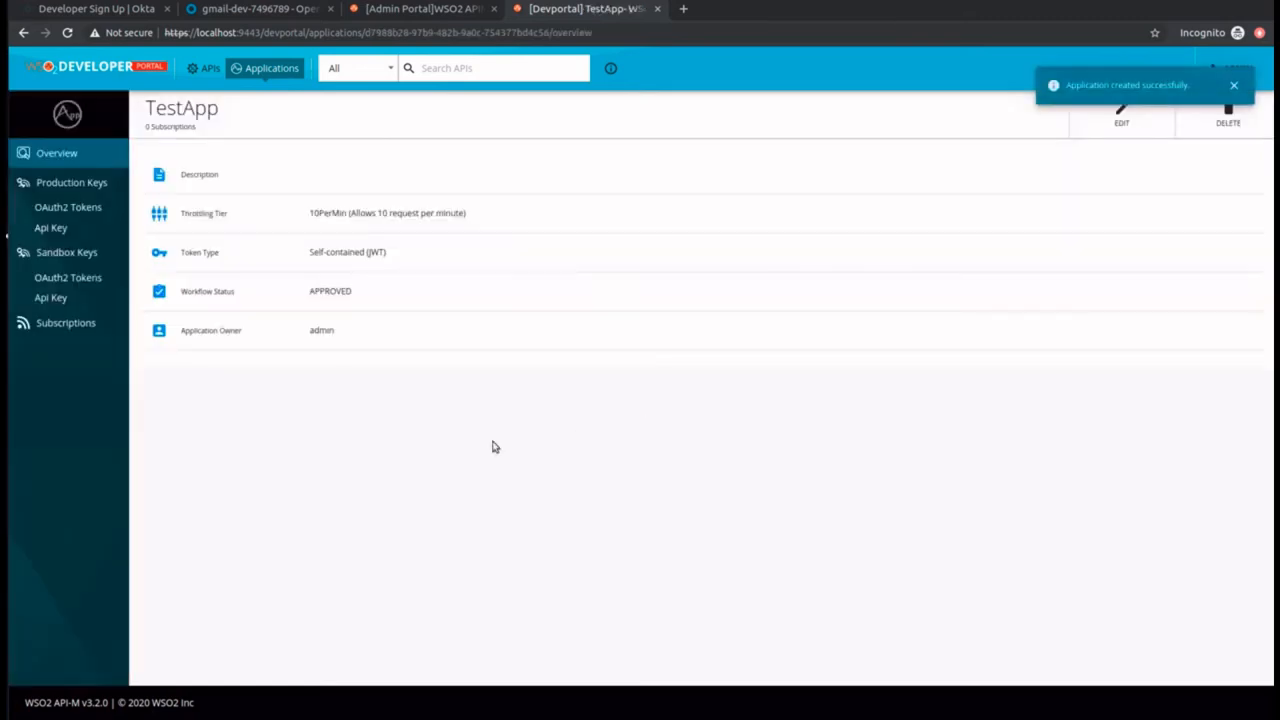
{"action": "left_click", "coordinate": [68, 186]}
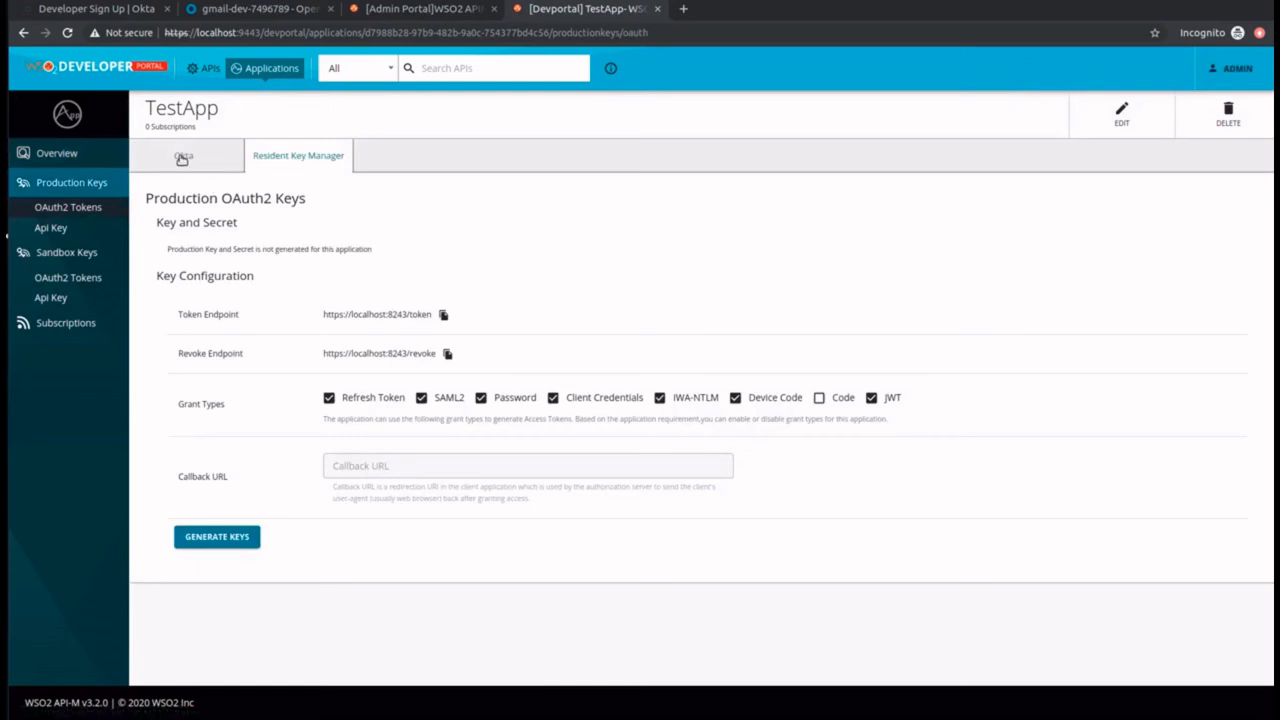
{"action": "left_click", "coordinate": [182, 158]}
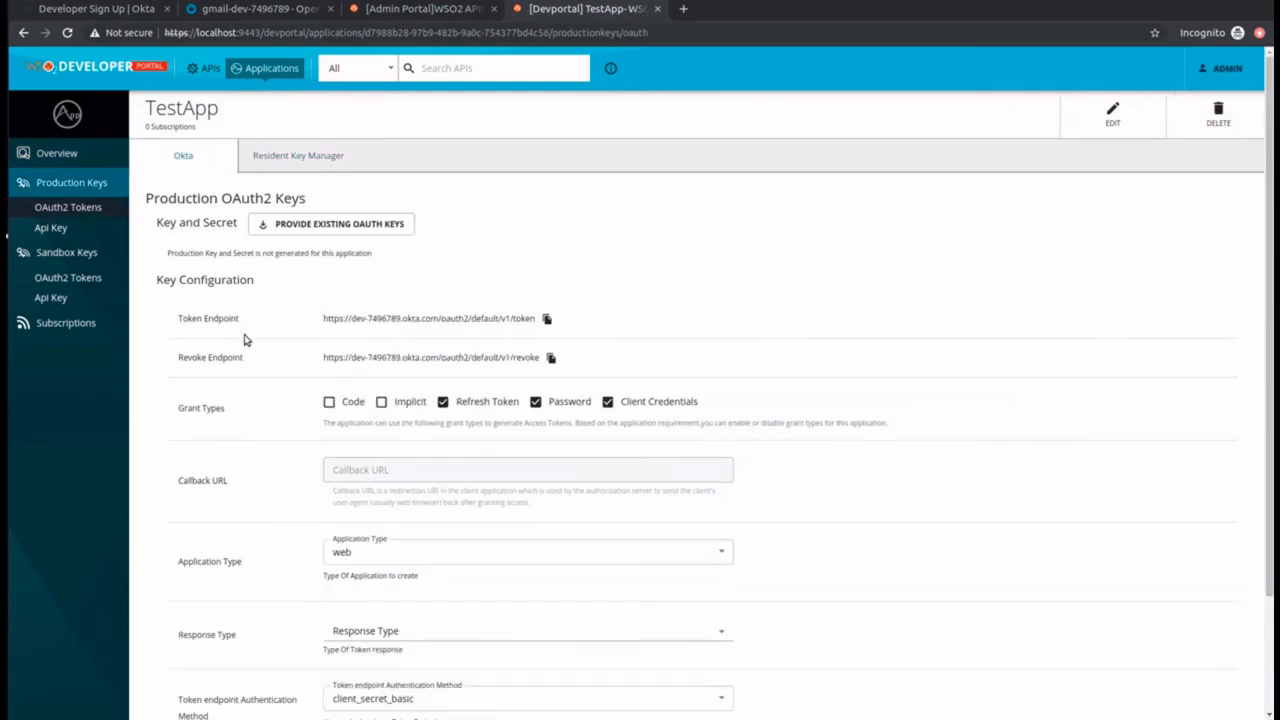
{"action": "scroll", "coordinate": [279, 418], "scroll_direction": "down", "scroll_amount": 2}
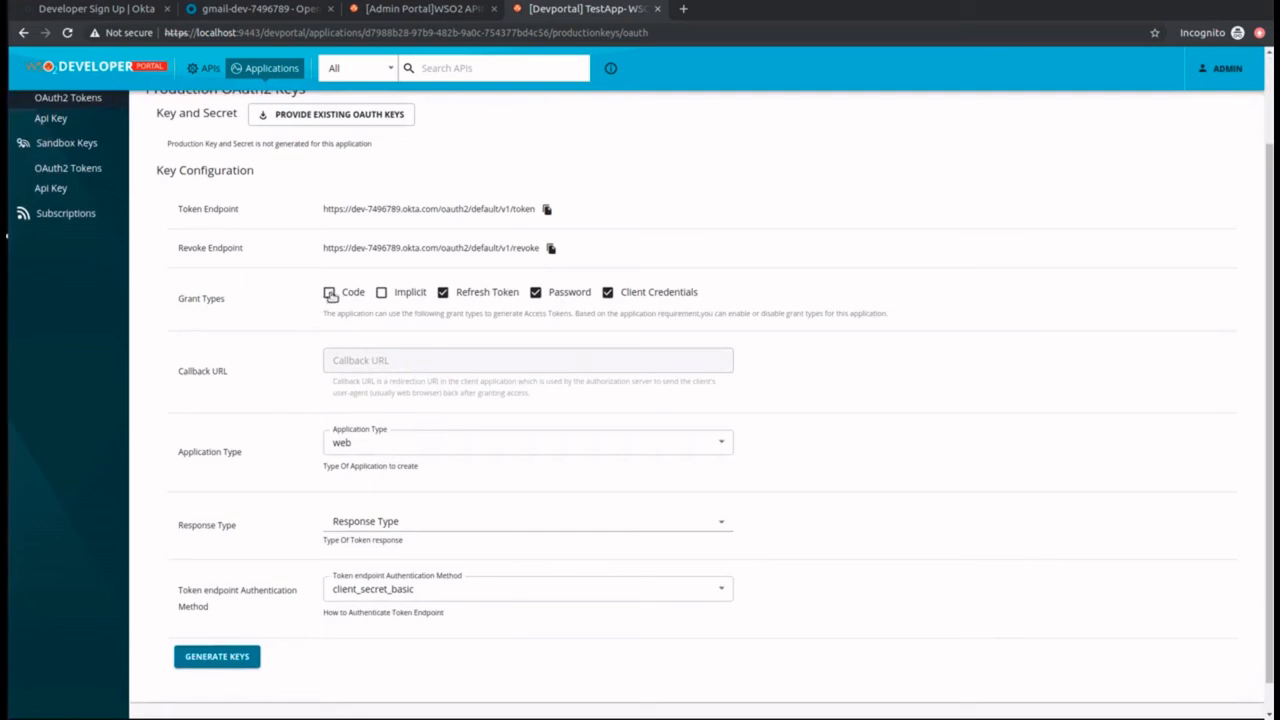
{"action": "left_click", "coordinate": [330, 293]}
{"action": "left_click", "coordinate": [385, 360]}
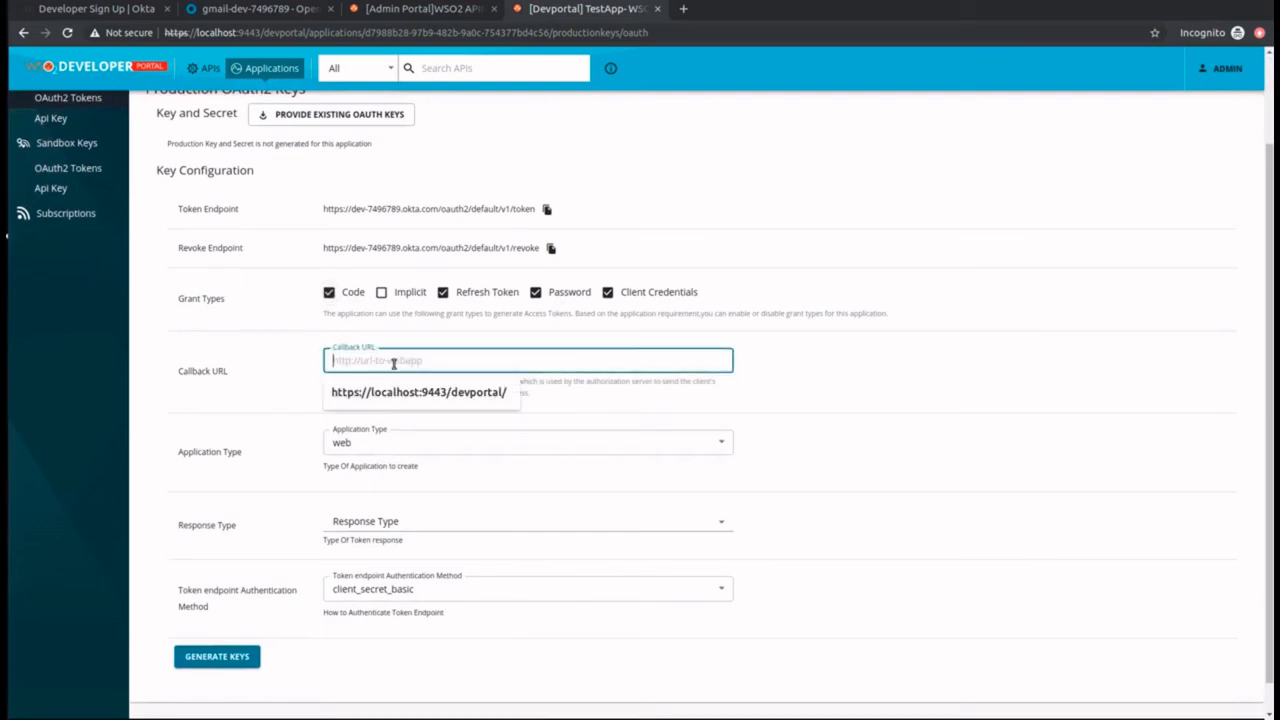
{"action": "left_click", "coordinate": [385, 395]}
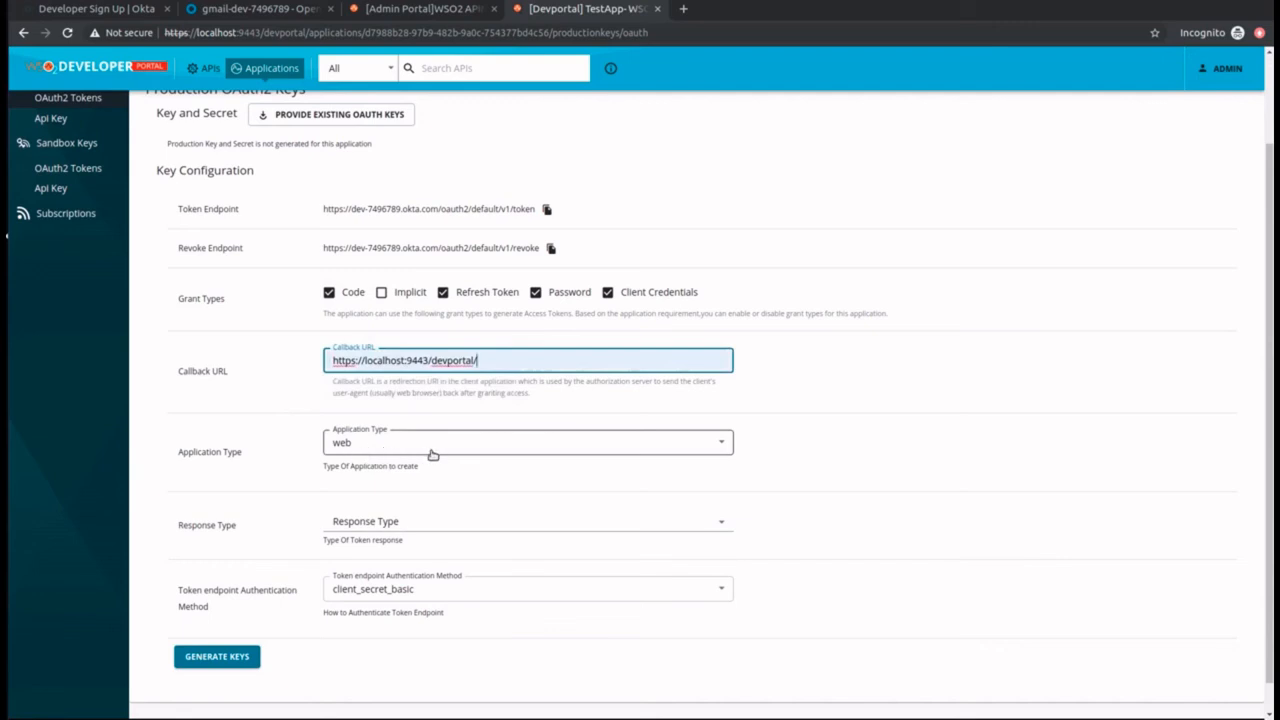
Step: Set the response type of TestApp's Okta production key configuration to code
{"action": "left_click", "coordinate": [400, 522]}
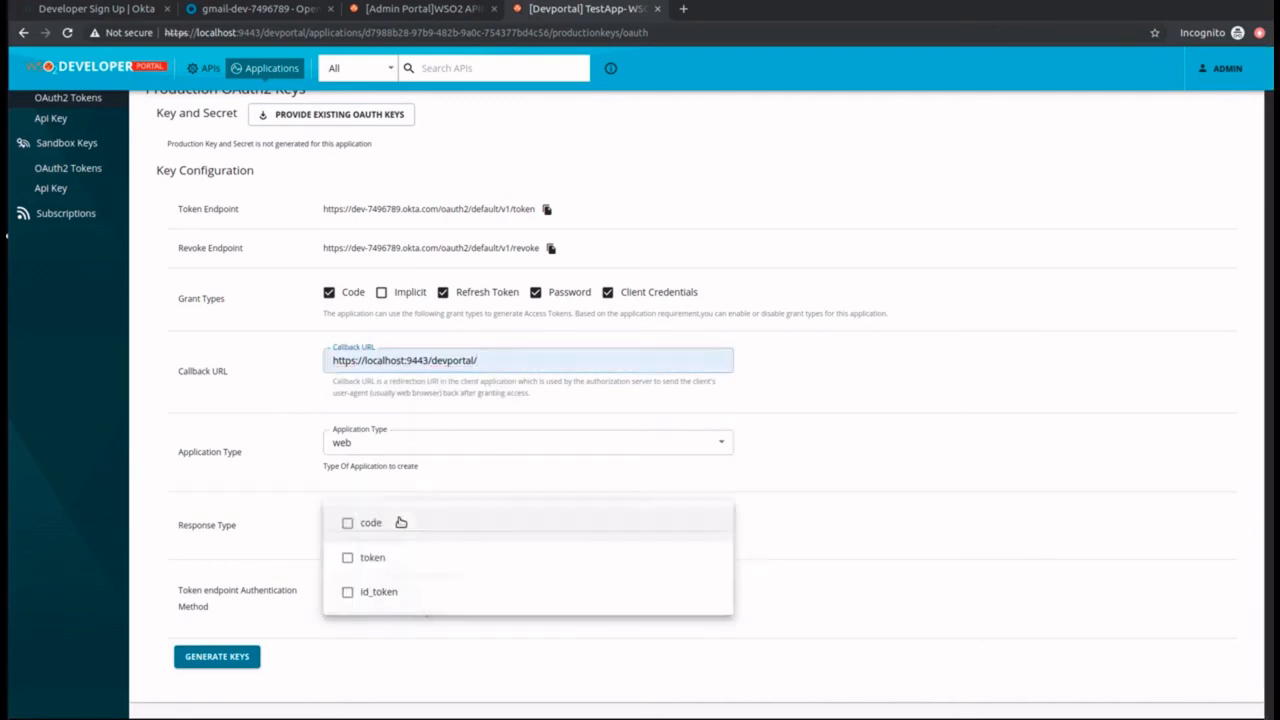
{"action": "left_click", "coordinate": [347, 523]}
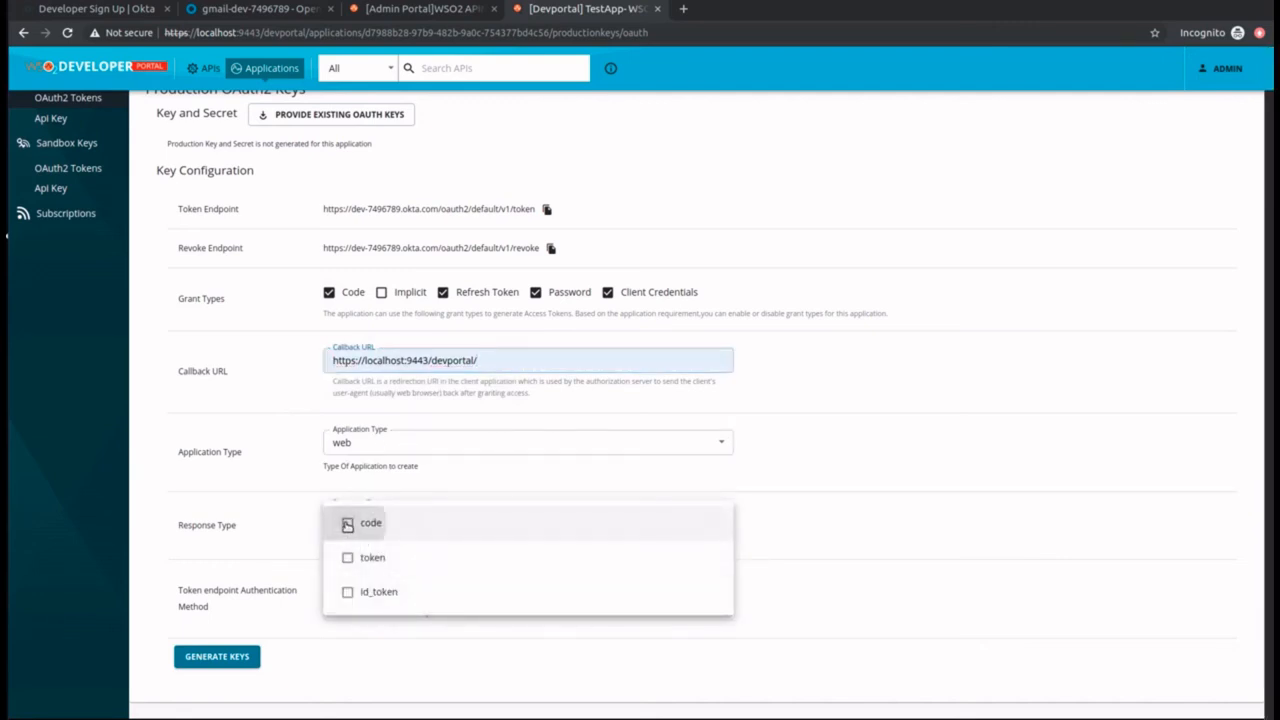
{"action": "left_click", "coordinate": [275, 549]}
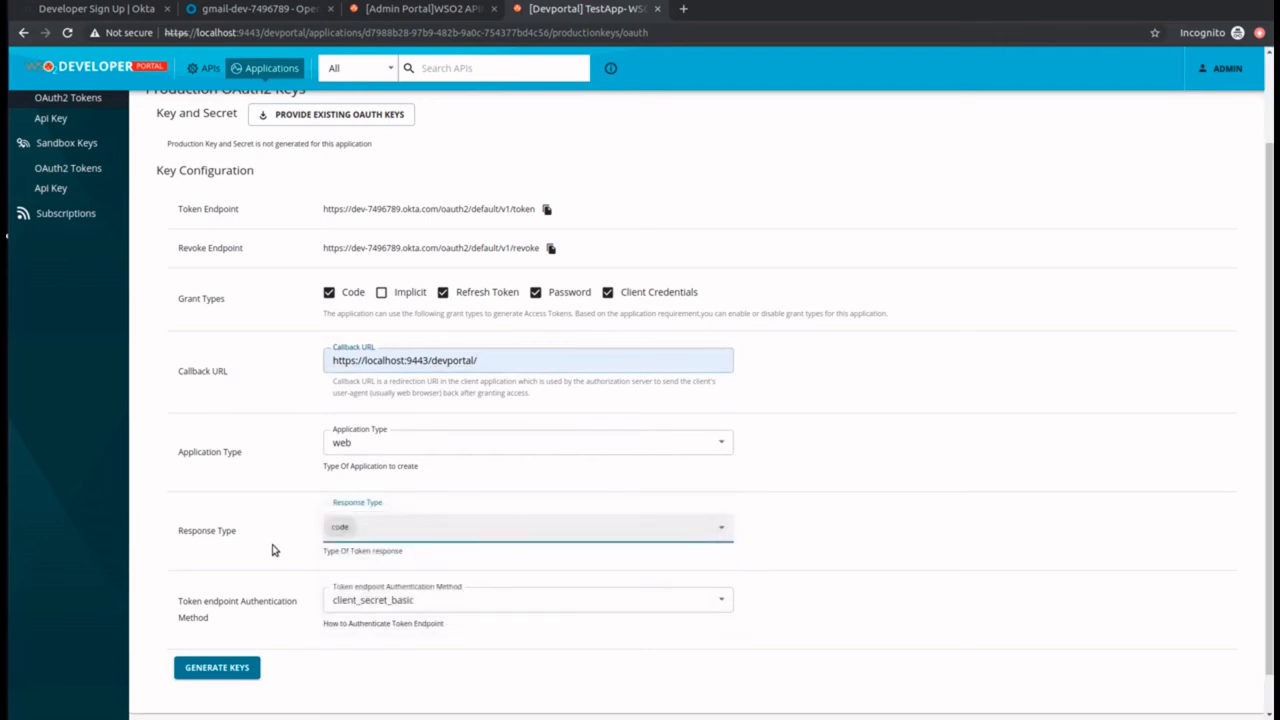
Step: Generate TestApp's Okta production keys and copy the generated access token
{"action": "left_click", "coordinate": [247, 666]}
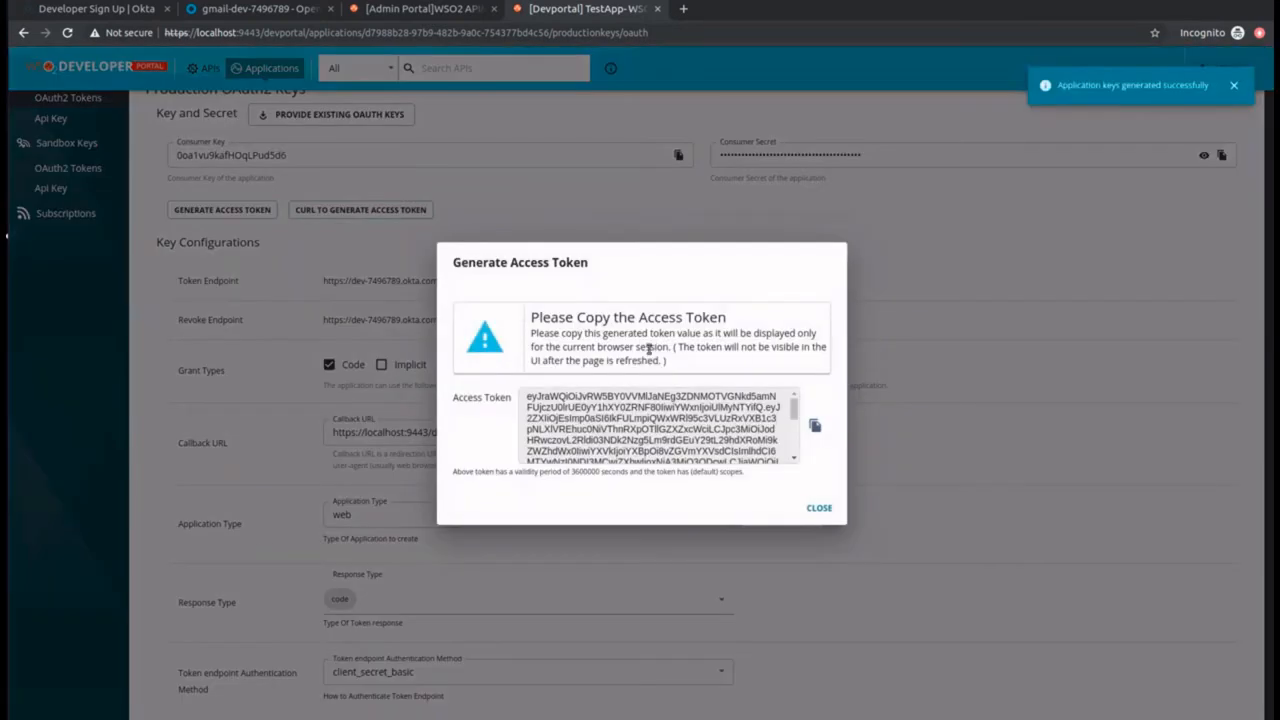
{"action": "left_click", "coordinate": [817, 431]}
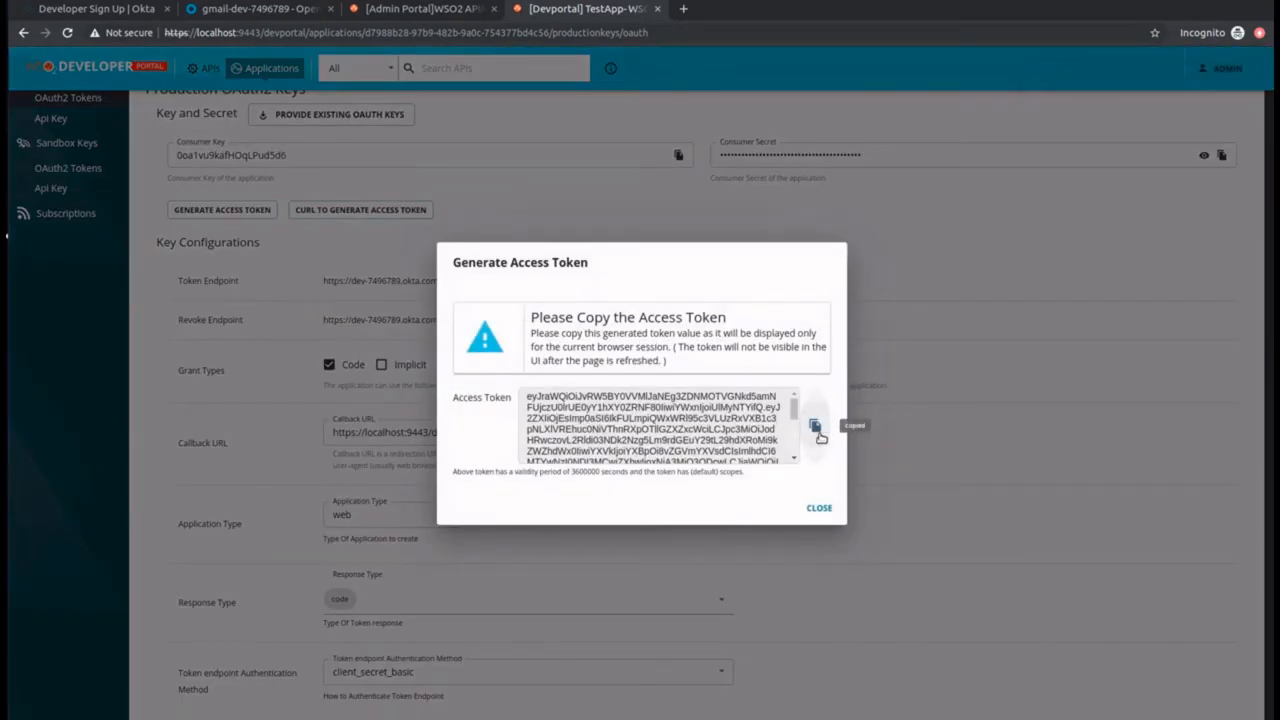
{"action": "left_click", "coordinate": [819, 508]}
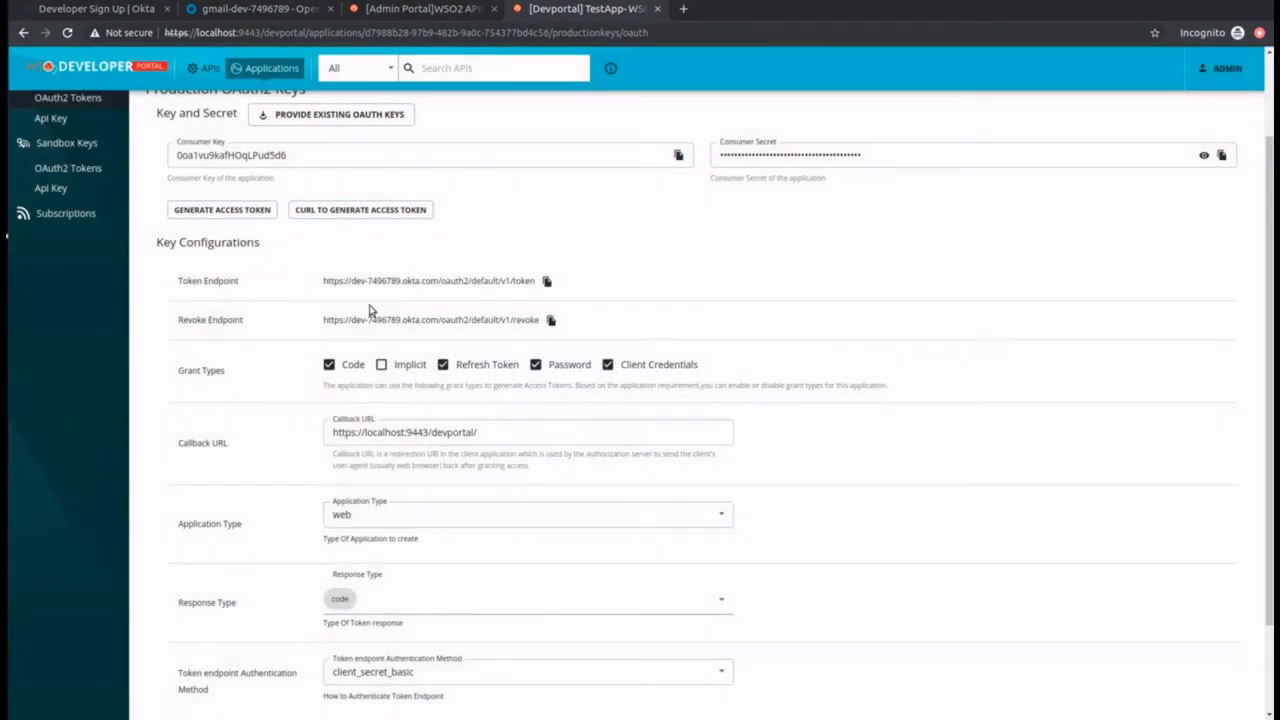
Step: Subscribe TestApp to the API-NBA API with the Unlimited throttling policy
{"action": "scroll", "coordinate": [408, 304], "scroll_direction": "up", "scroll_amount": 2}
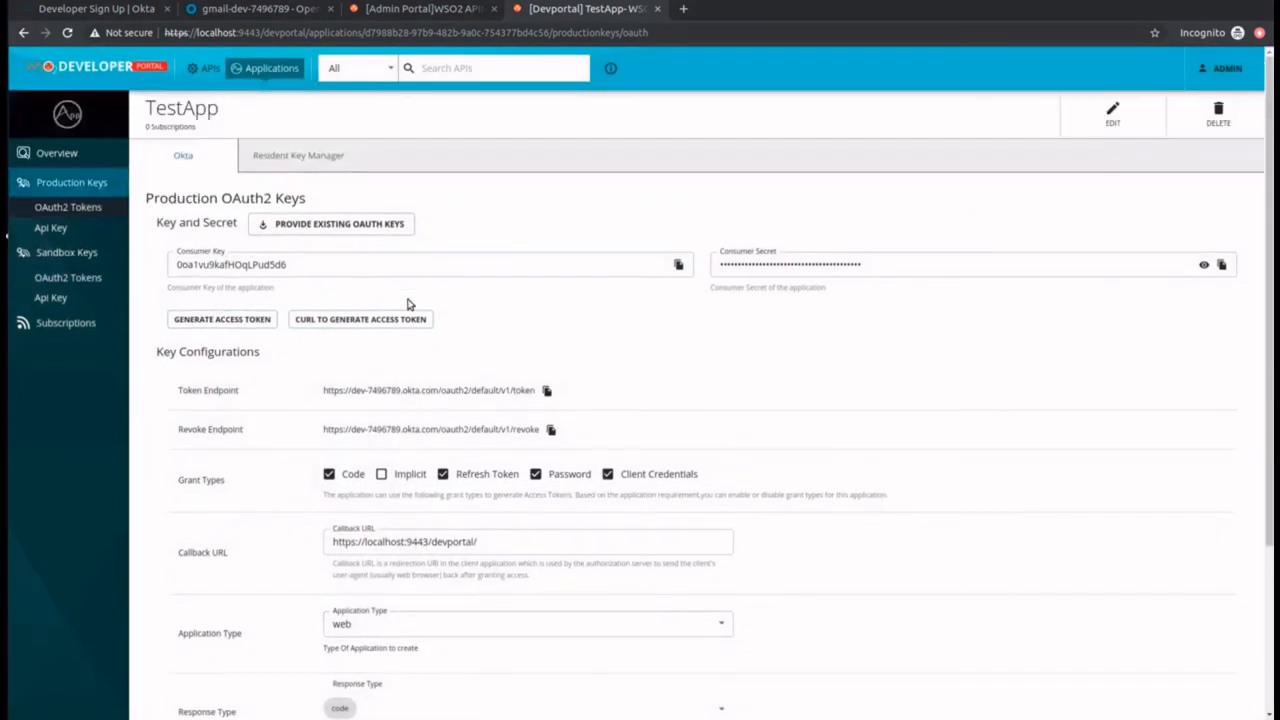
{"action": "left_click", "coordinate": [199, 67]}
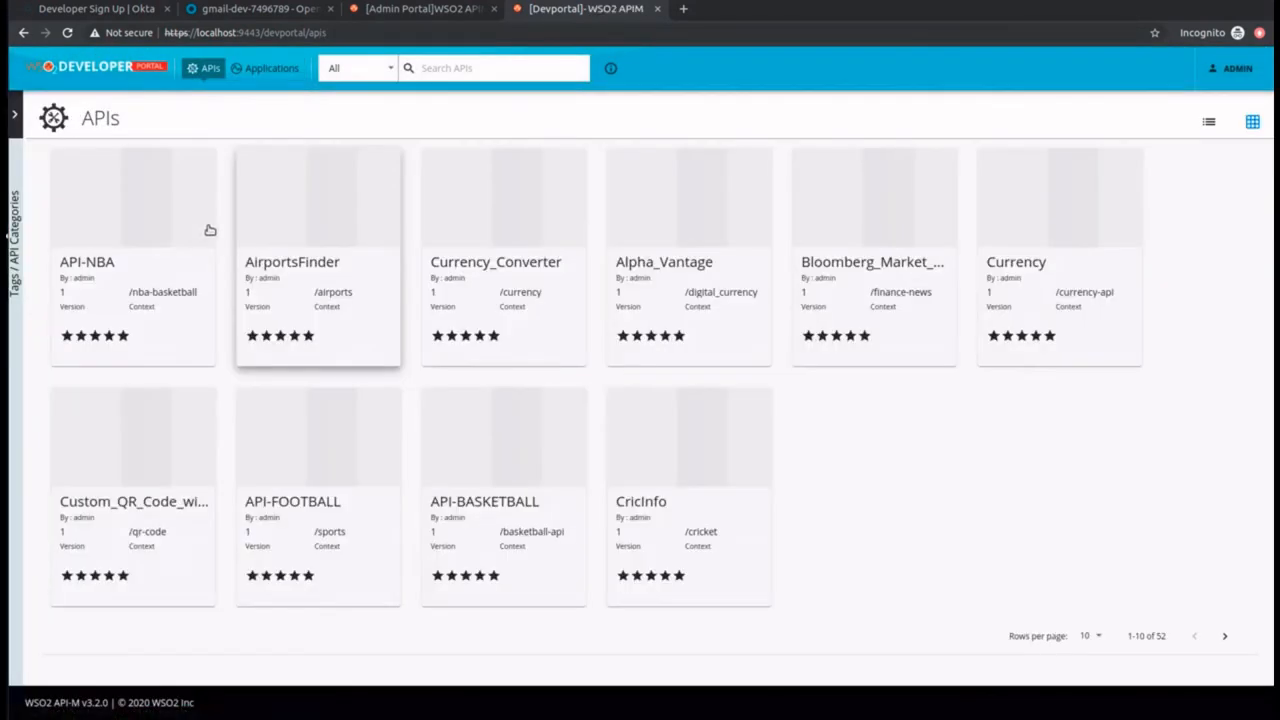
{"action": "left_click", "coordinate": [133, 226]}
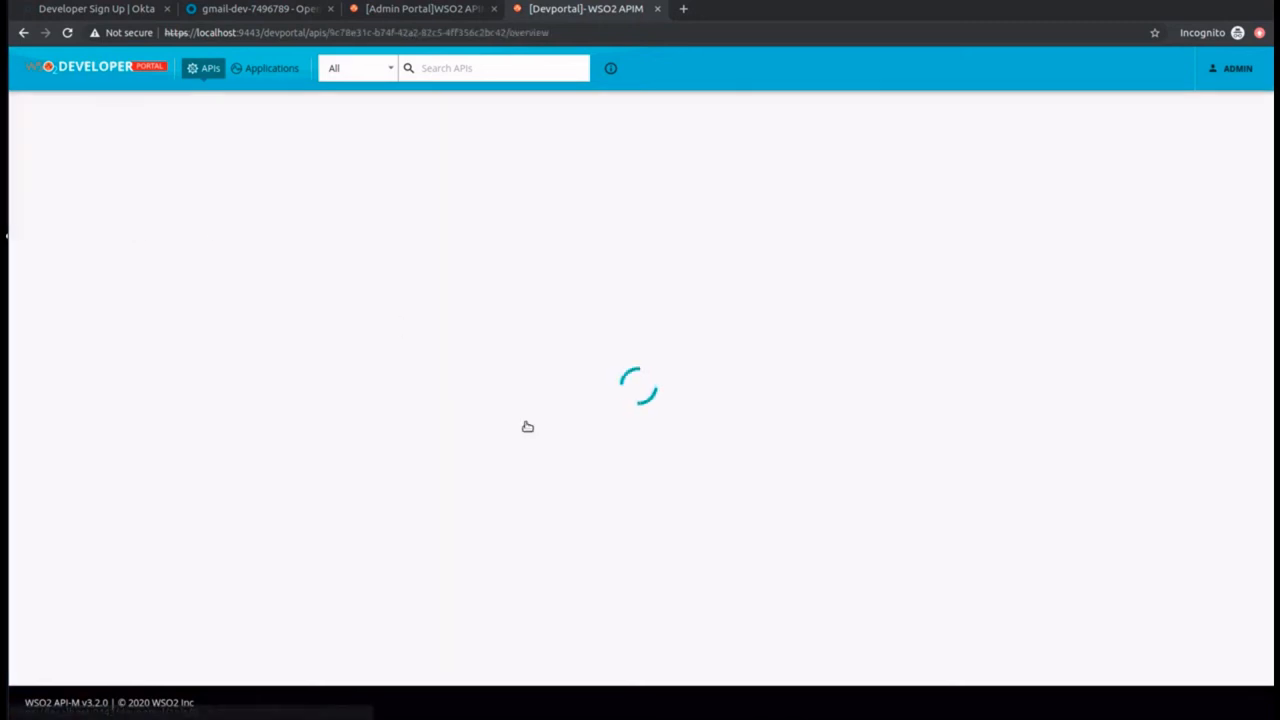
{"action": "scroll", "coordinate": [218, 548], "scroll_direction": "down", "scroll_amount": 3}
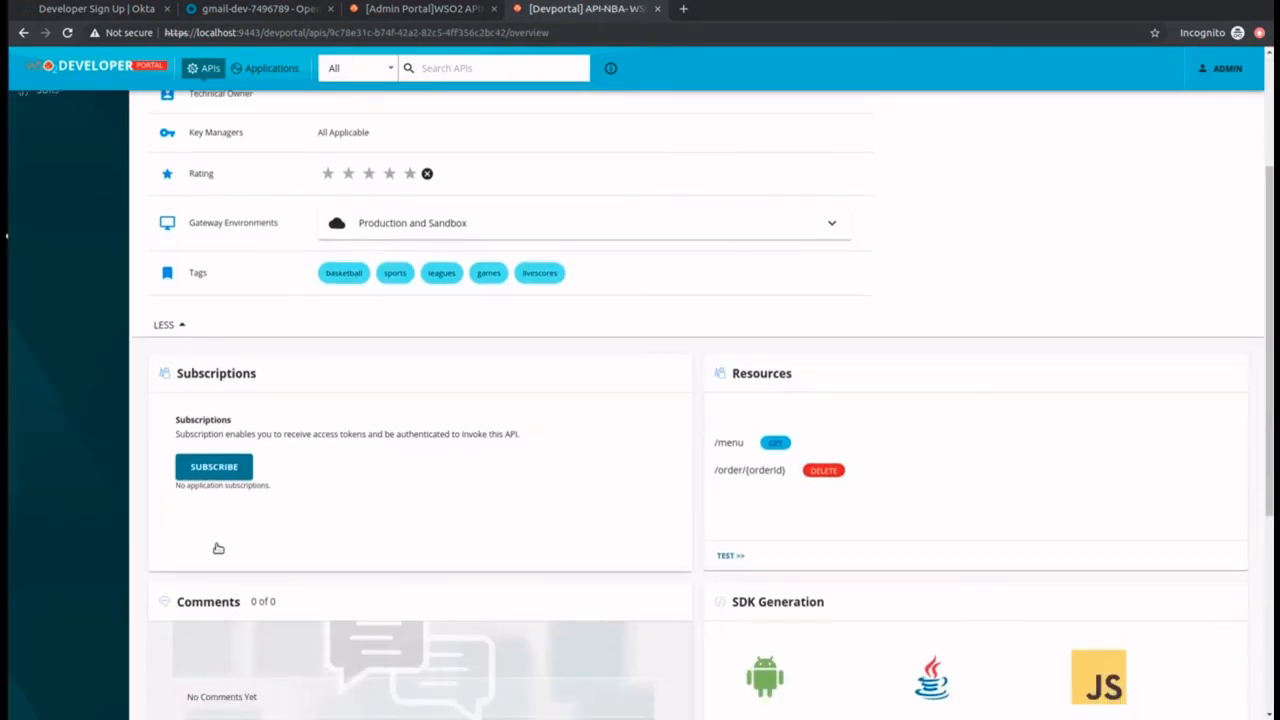
{"action": "left_click", "coordinate": [214, 466]}
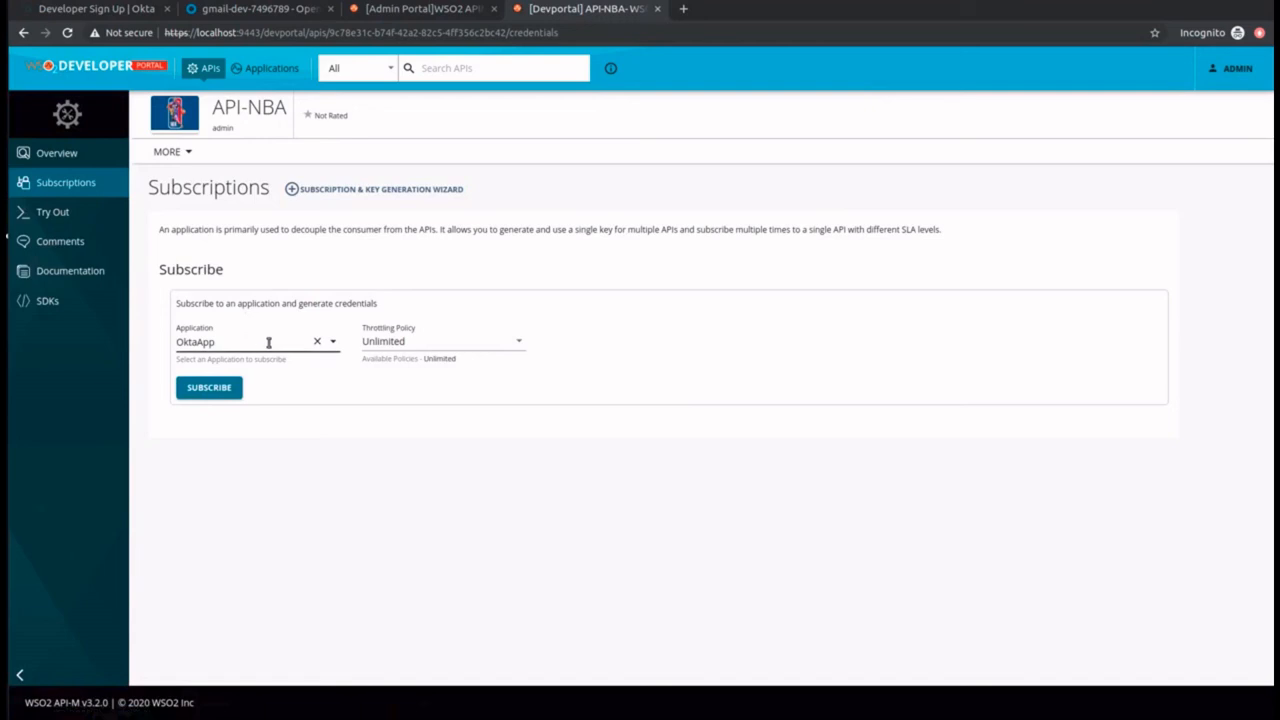
{"action": "left_click", "coordinate": [266, 341]}
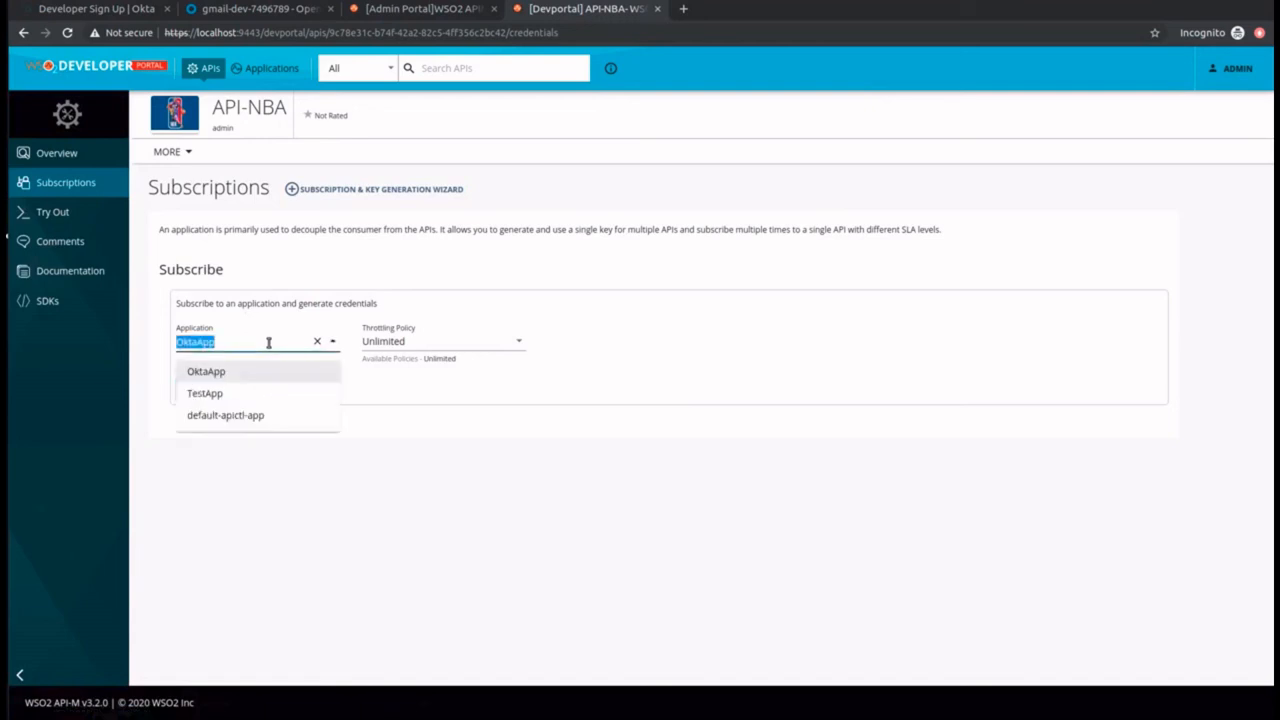
{"action": "left_click", "coordinate": [255, 402]}
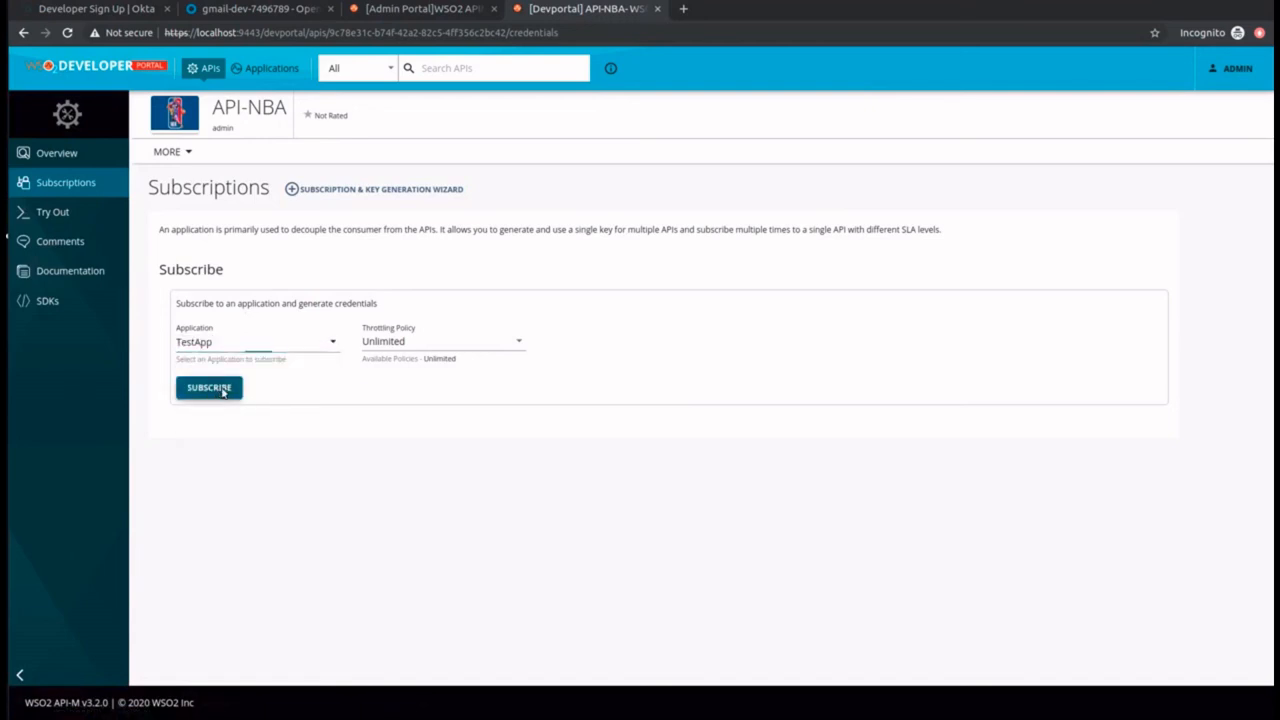
{"action": "left_click", "coordinate": [222, 390]}
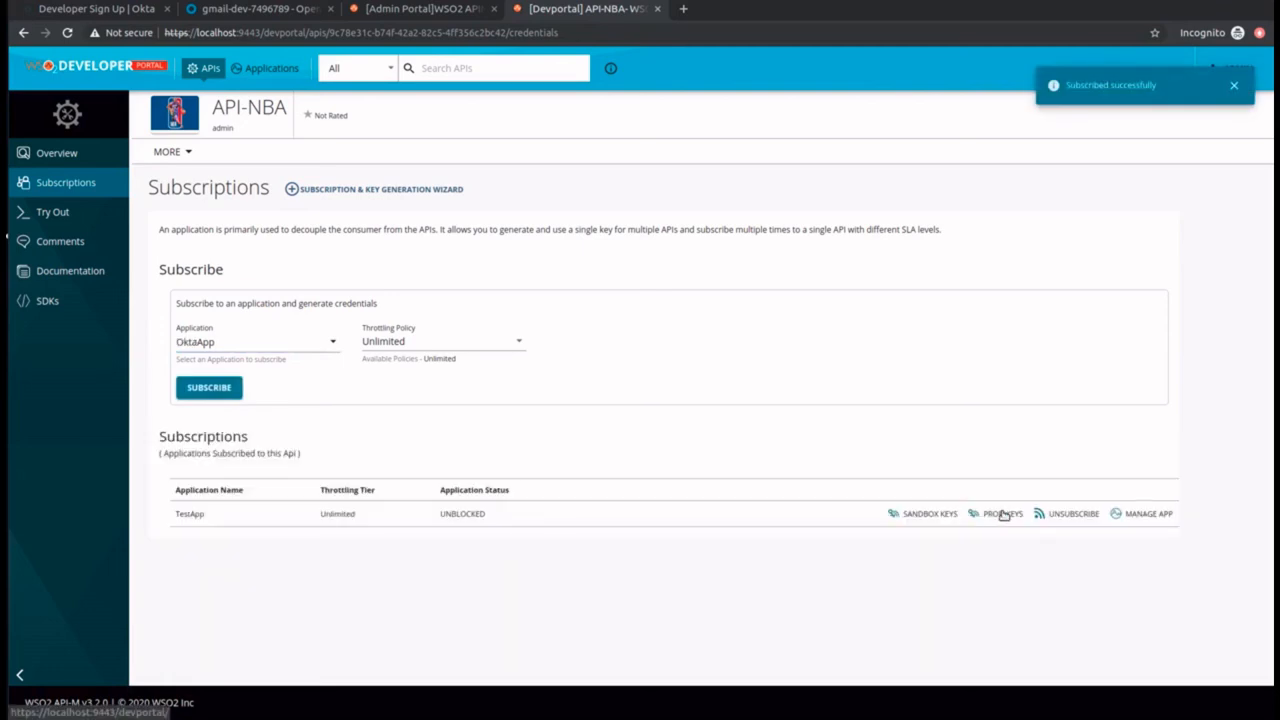
Step: From API-NBA's subscriptions, open TestApp's production keys for Okta and update the key configuration
{"action": "left_click", "coordinate": [1000, 515]}
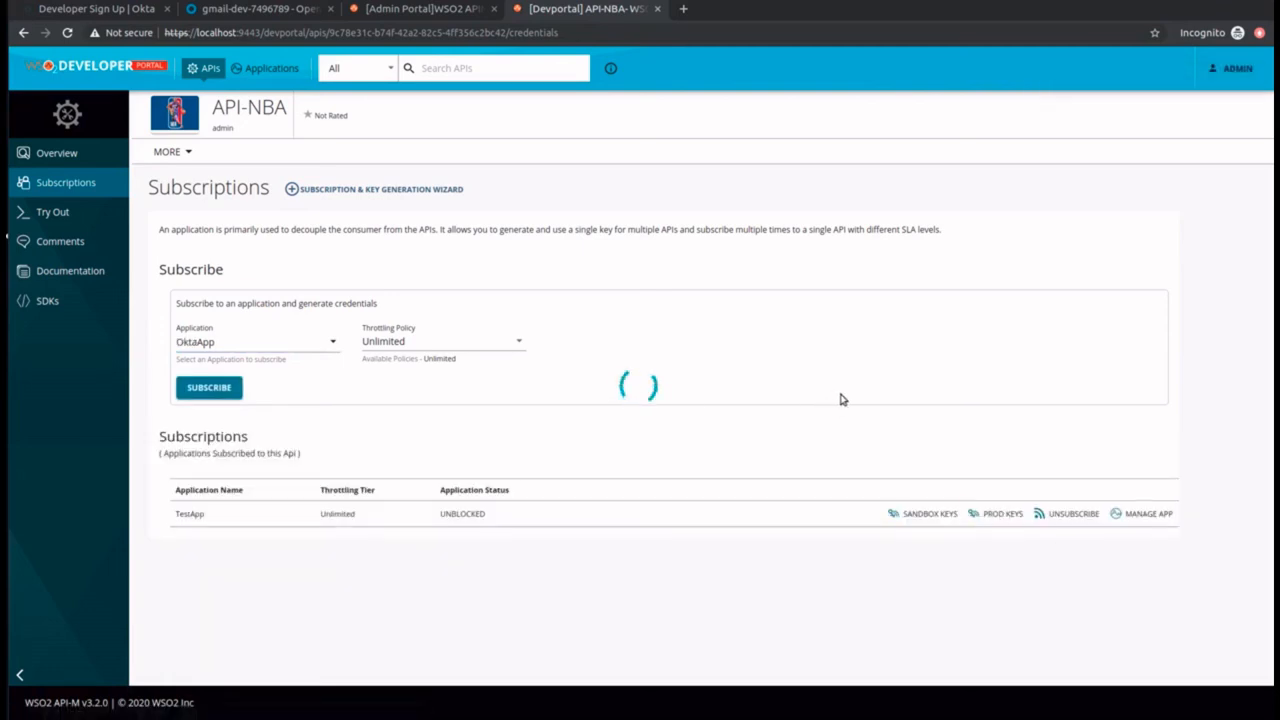
{"action": "scroll", "coordinate": [714, 556], "scroll_direction": "down", "scroll_amount": 3}
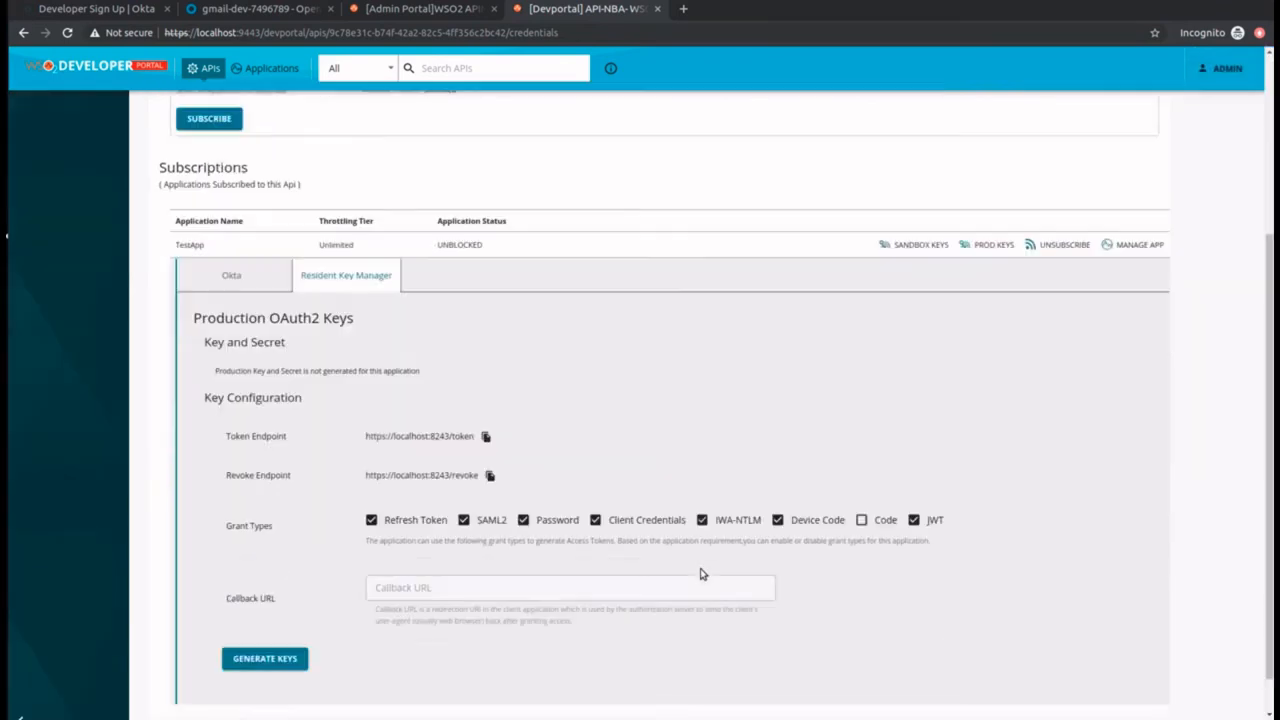
{"action": "left_click", "coordinate": [226, 228]}
{"action": "scroll", "coordinate": [240, 232], "scroll_direction": "down", "scroll_amount": 3}
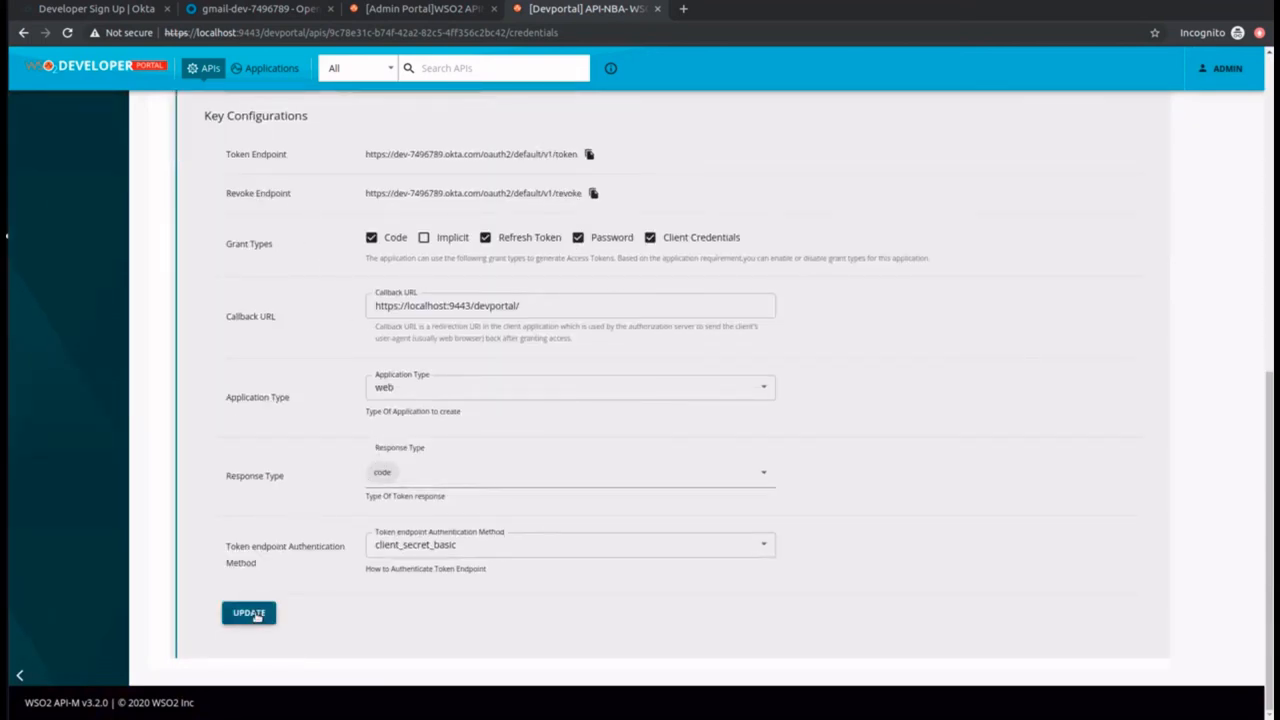
{"action": "left_click", "coordinate": [249, 613]}
{"action": "scroll", "coordinate": [280, 534], "scroll_direction": "up", "scroll_amount": 7}
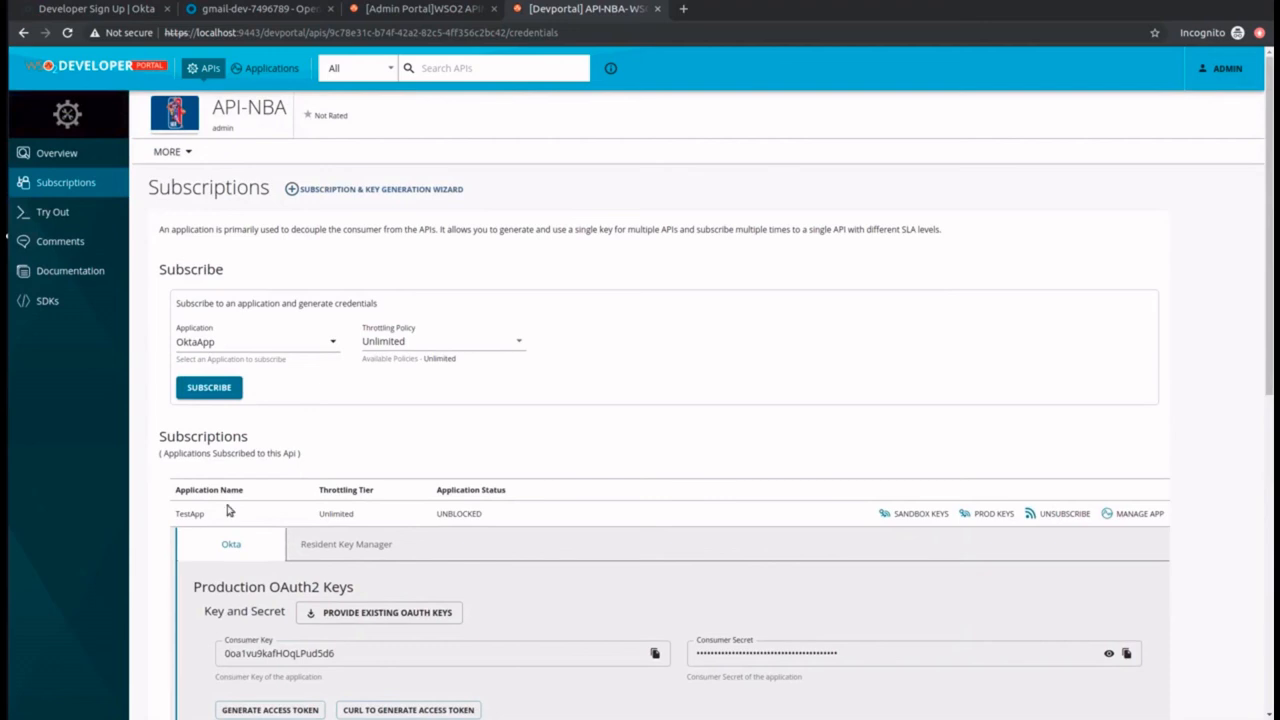
Step: Open API-NBA's try-out console and paste the copied access token as the authorization token
{"action": "left_click", "coordinate": [47, 213]}
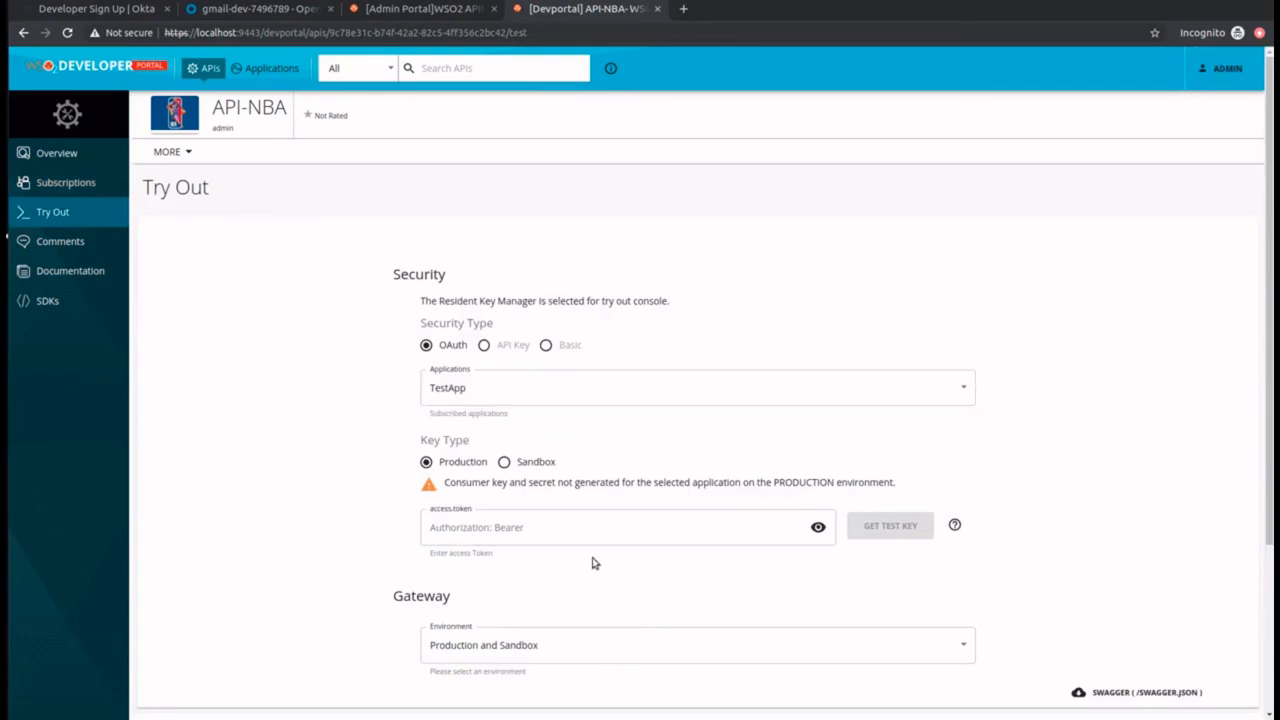
{"action": "left_click", "coordinate": [577, 526]}
{"action": "key", "text": "ctrl+v"}
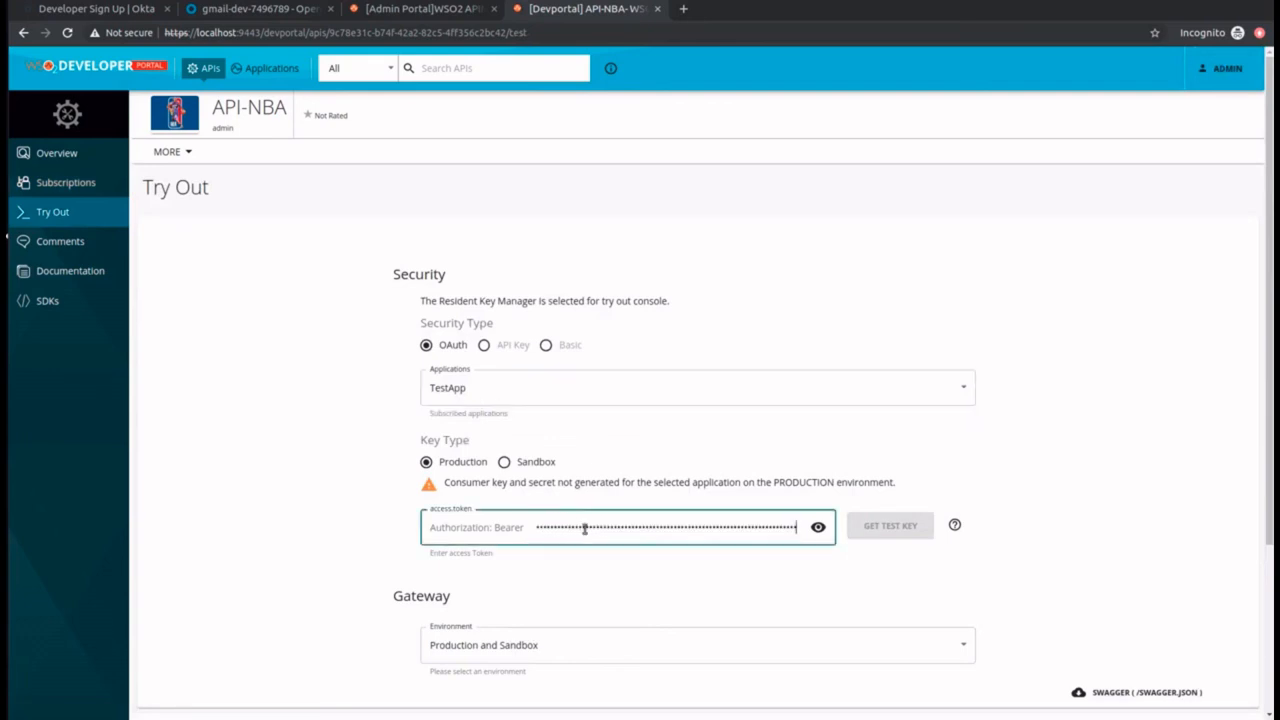
Step: Execute the GET /menu request of API-NBA in the try-out console and view its response
{"action": "scroll", "coordinate": [651, 617], "scroll_direction": "down", "scroll_amount": 3}
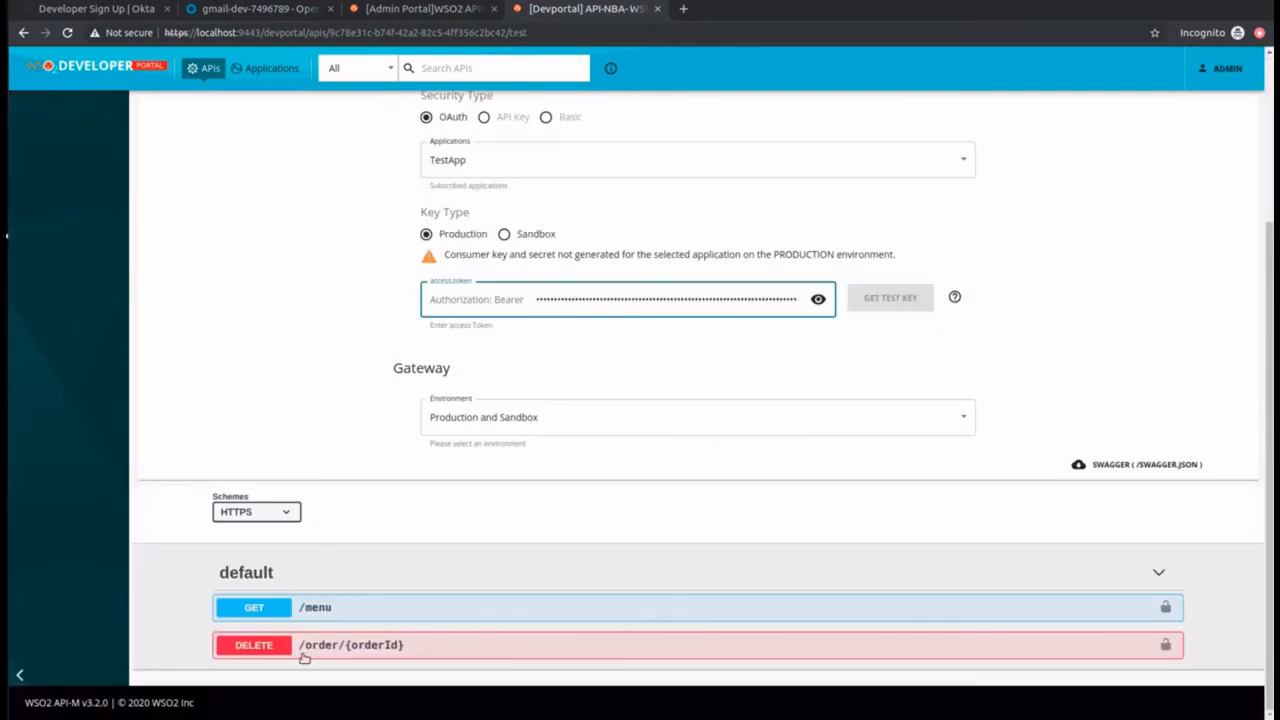
{"action": "left_click", "coordinate": [248, 607]}
{"action": "scroll", "coordinate": [563, 560], "scroll_direction": "down", "scroll_amount": 2}
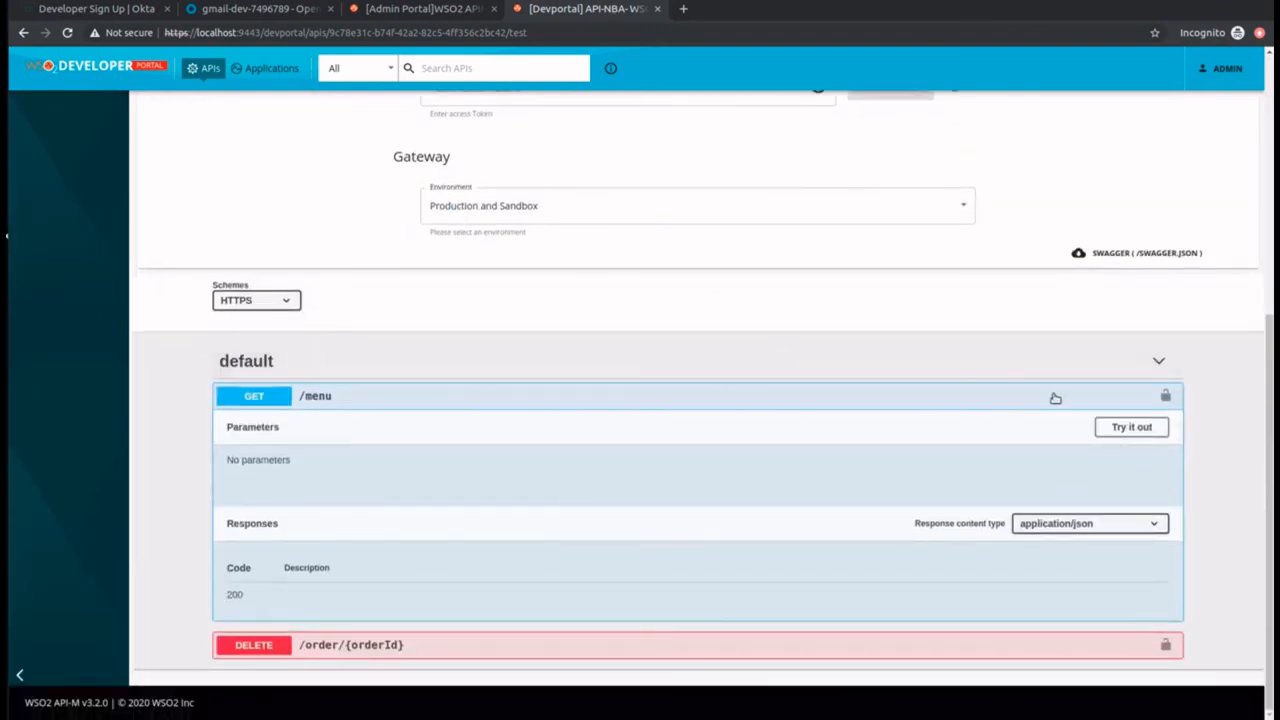
{"action": "left_click", "coordinate": [1114, 428]}
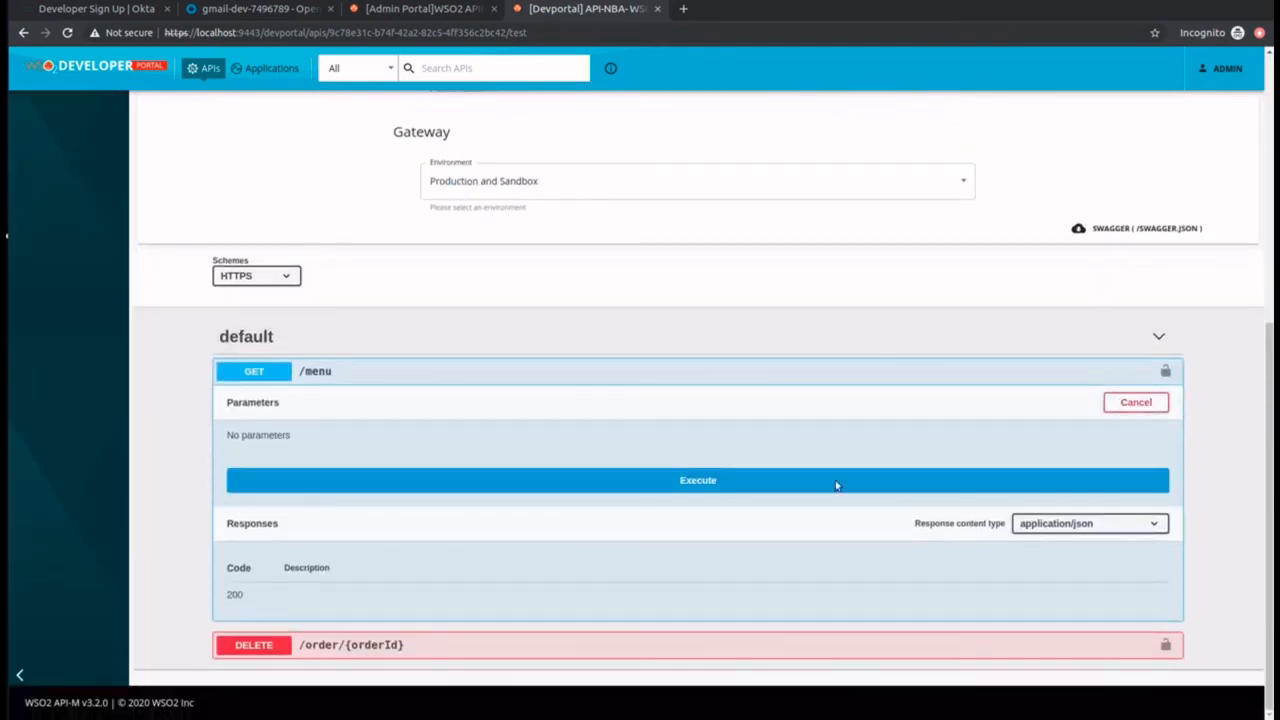
{"action": "left_click", "coordinate": [651, 490]}
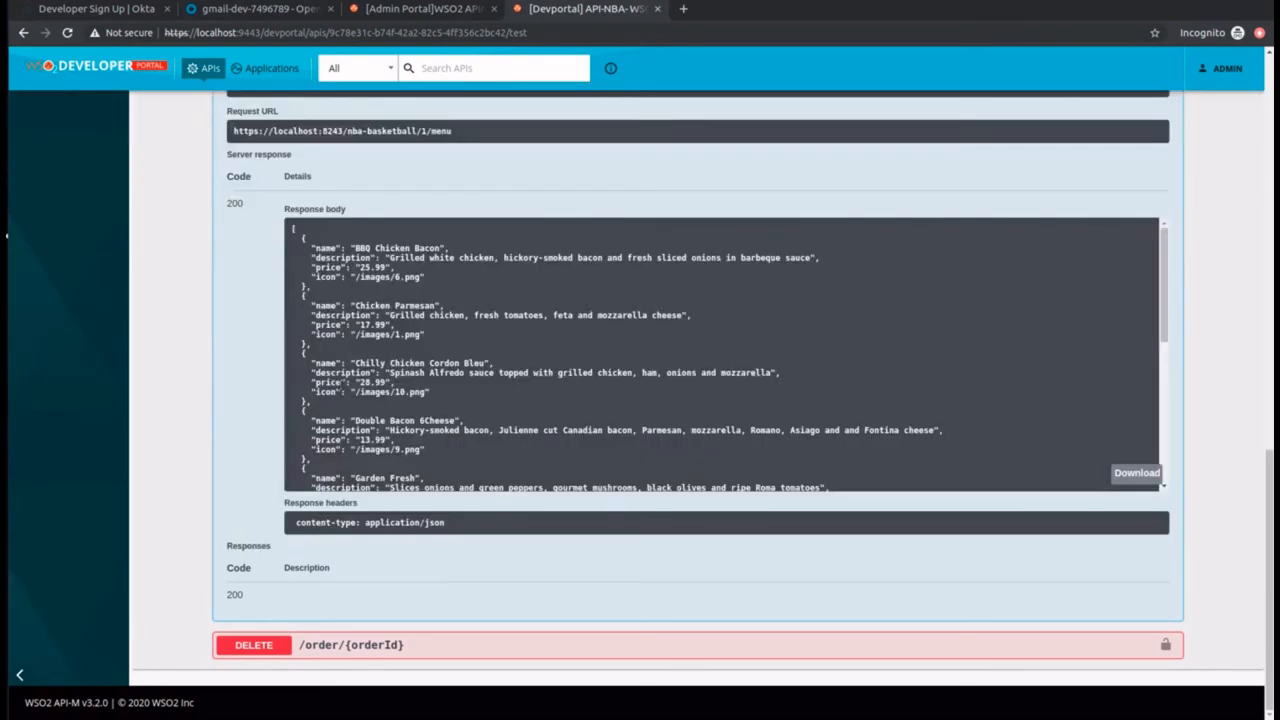
{"action": "scroll", "coordinate": [544, 281], "scroll_direction": "up", "scroll_amount": 15}
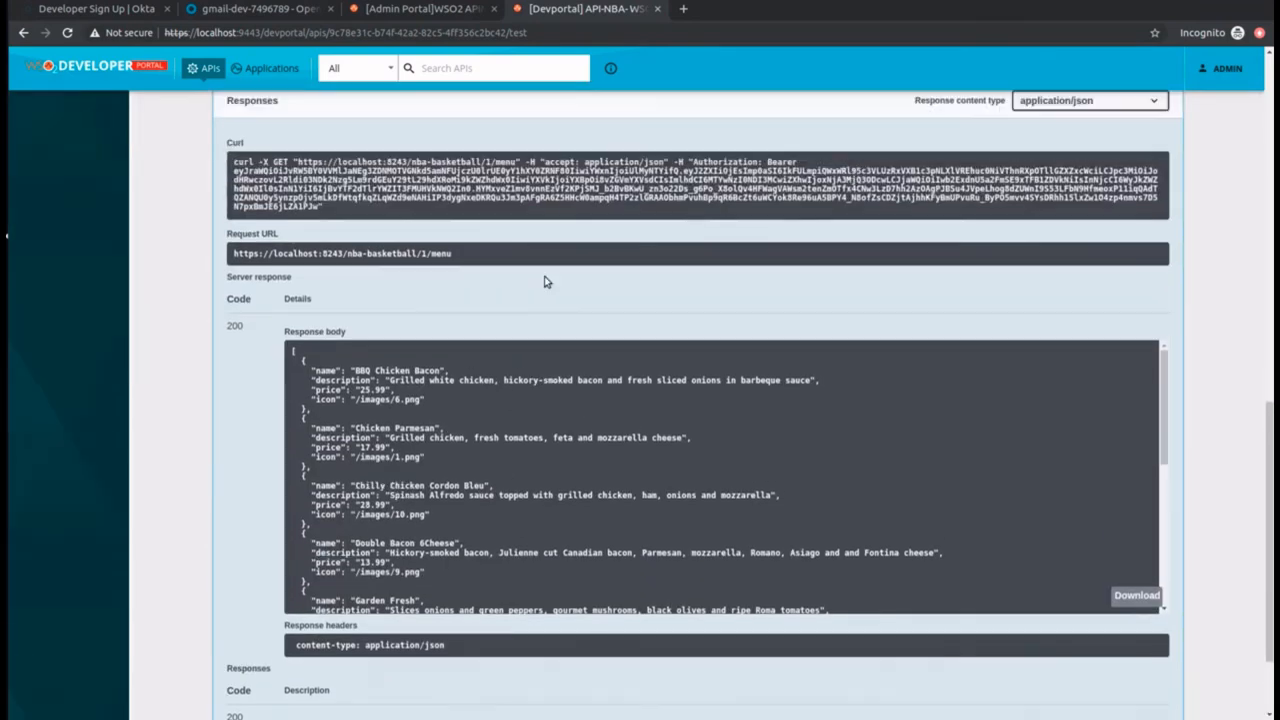